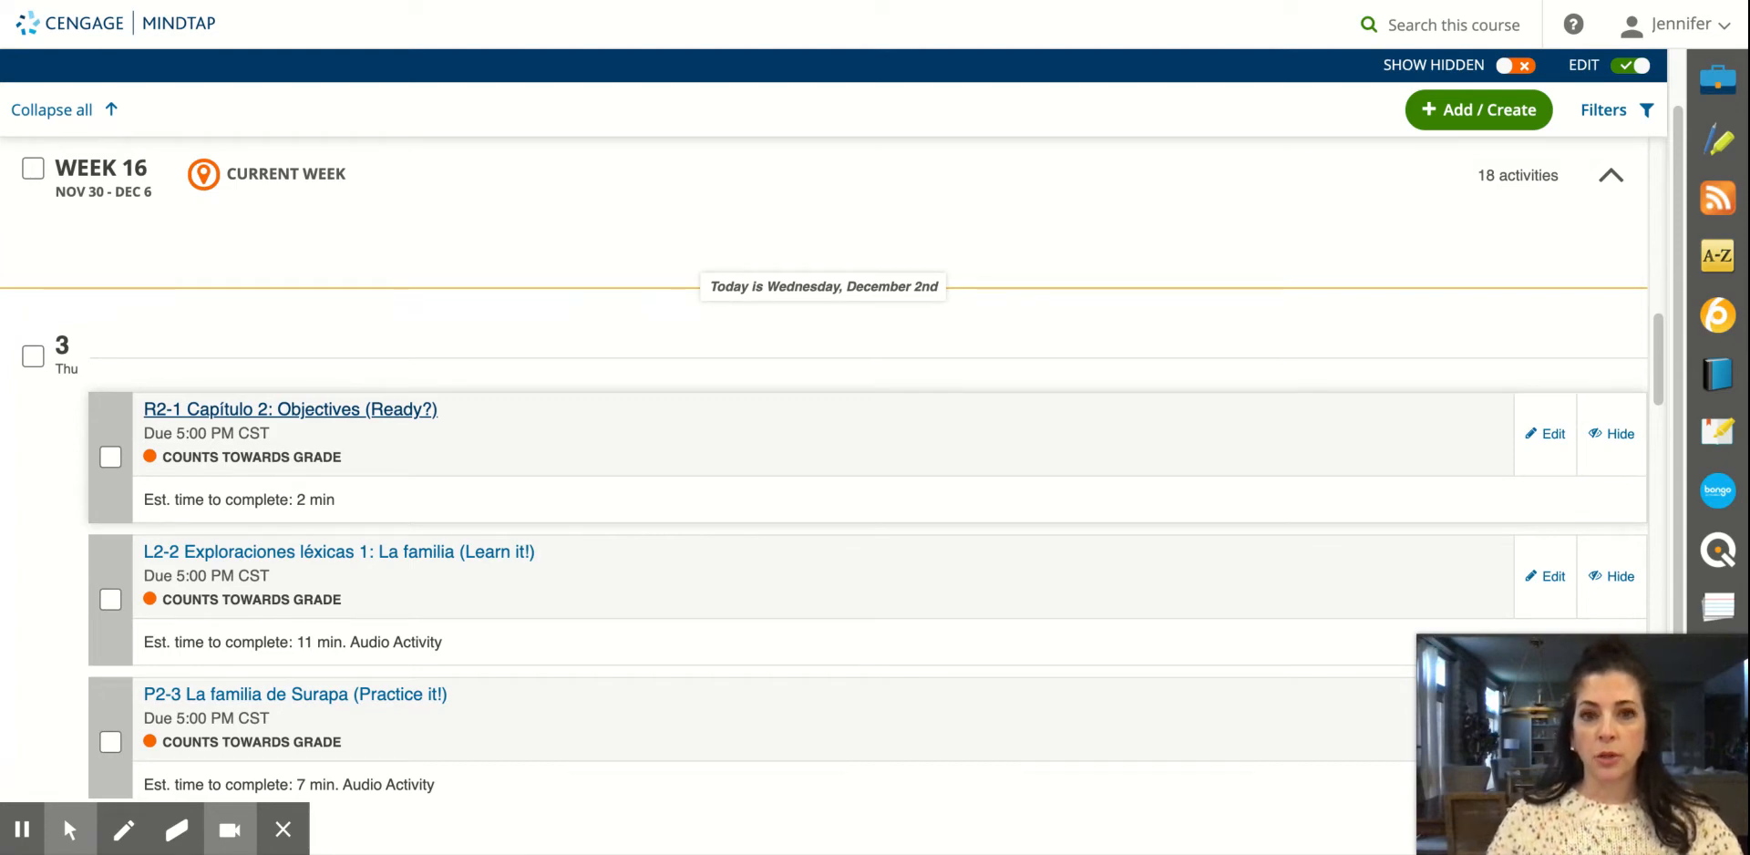
Look through the weekly course calendar, from the Week 16 activities back to Week 1
{"action": "scroll", "coordinate": [290, 409], "scroll_direction": "up", "scroll_amount": 1}
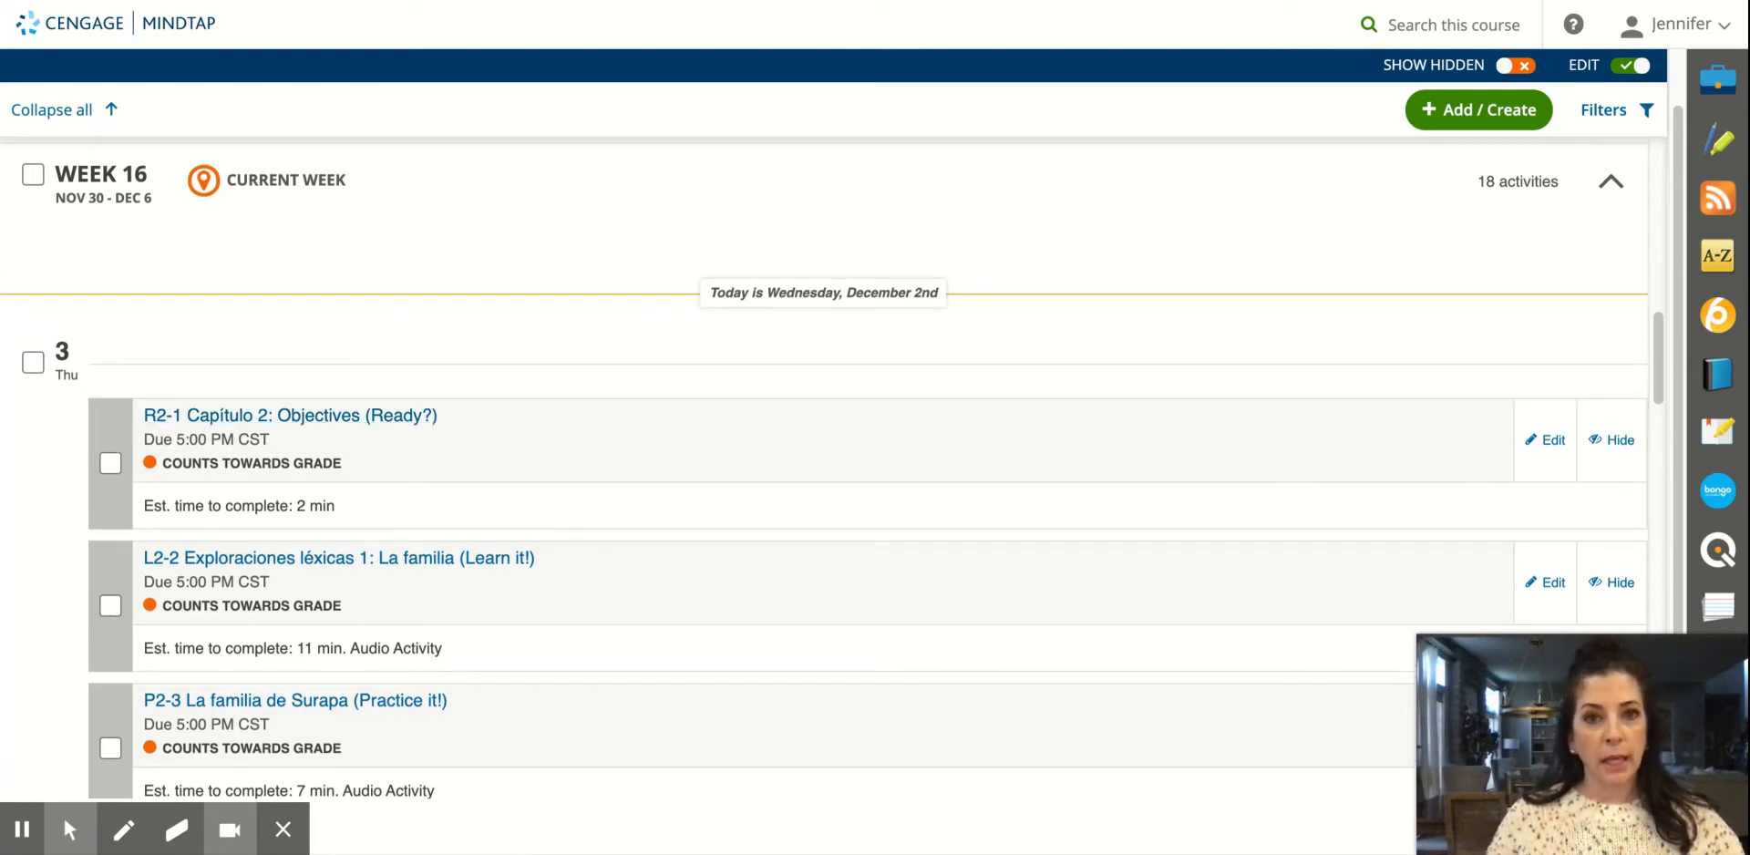
{"action": "scroll", "coordinate": [820, 464], "scroll_direction": "up", "scroll_amount": 15}
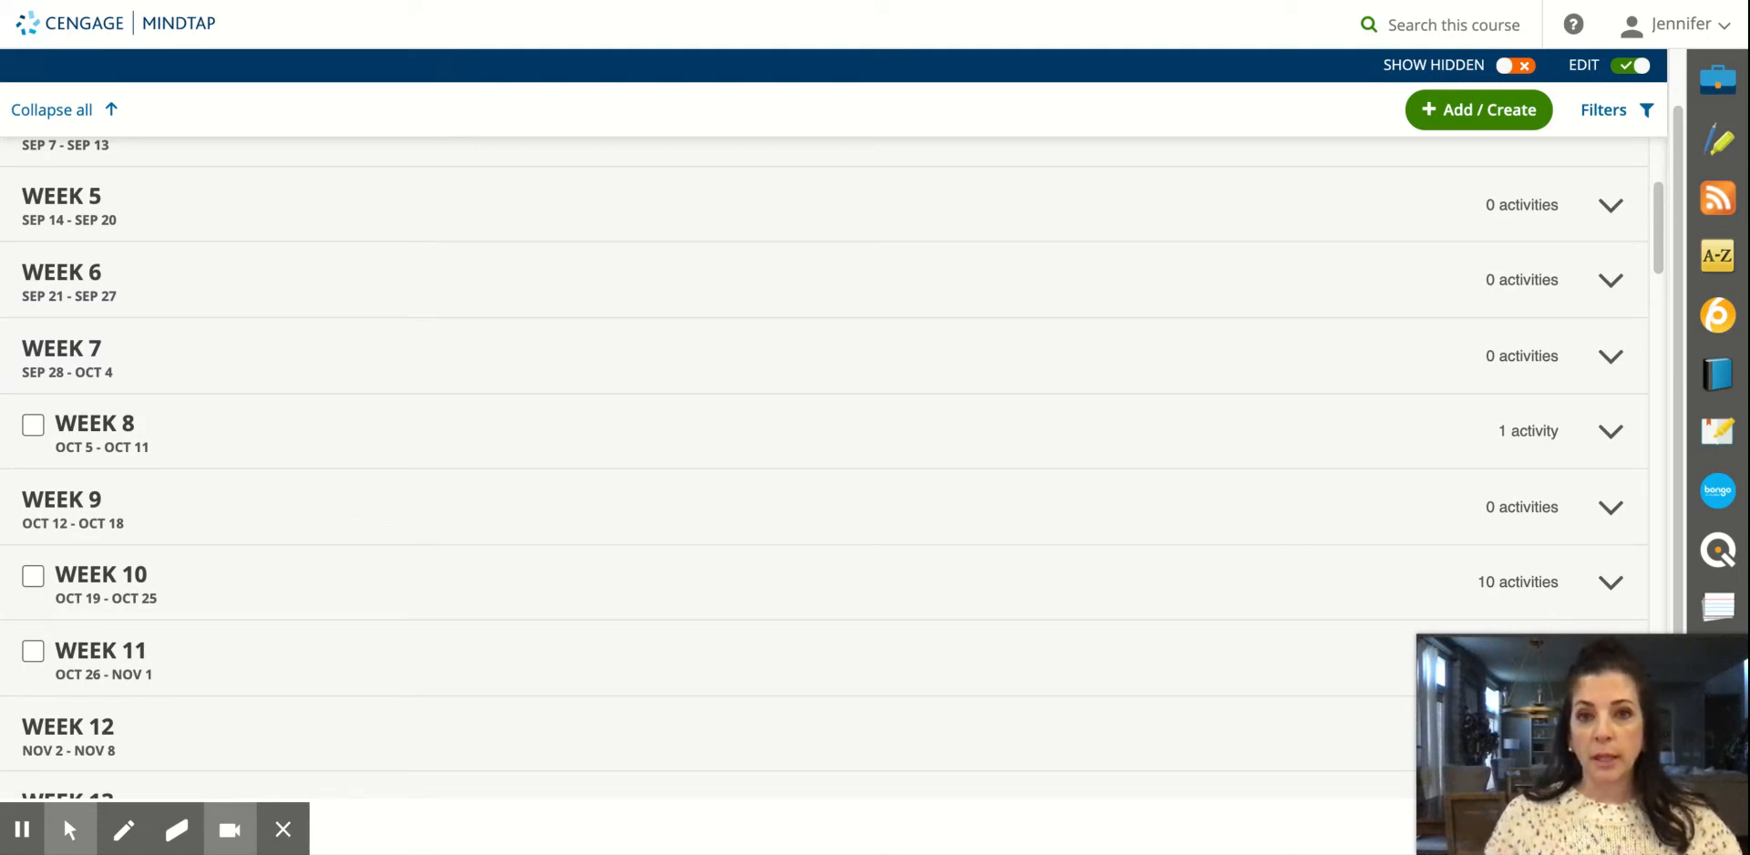
{"action": "scroll", "coordinate": [820, 465], "scroll_direction": "down", "scroll_amount": 1}
{"action": "scroll", "coordinate": [821, 465], "scroll_direction": "down", "scroll_amount": 3}
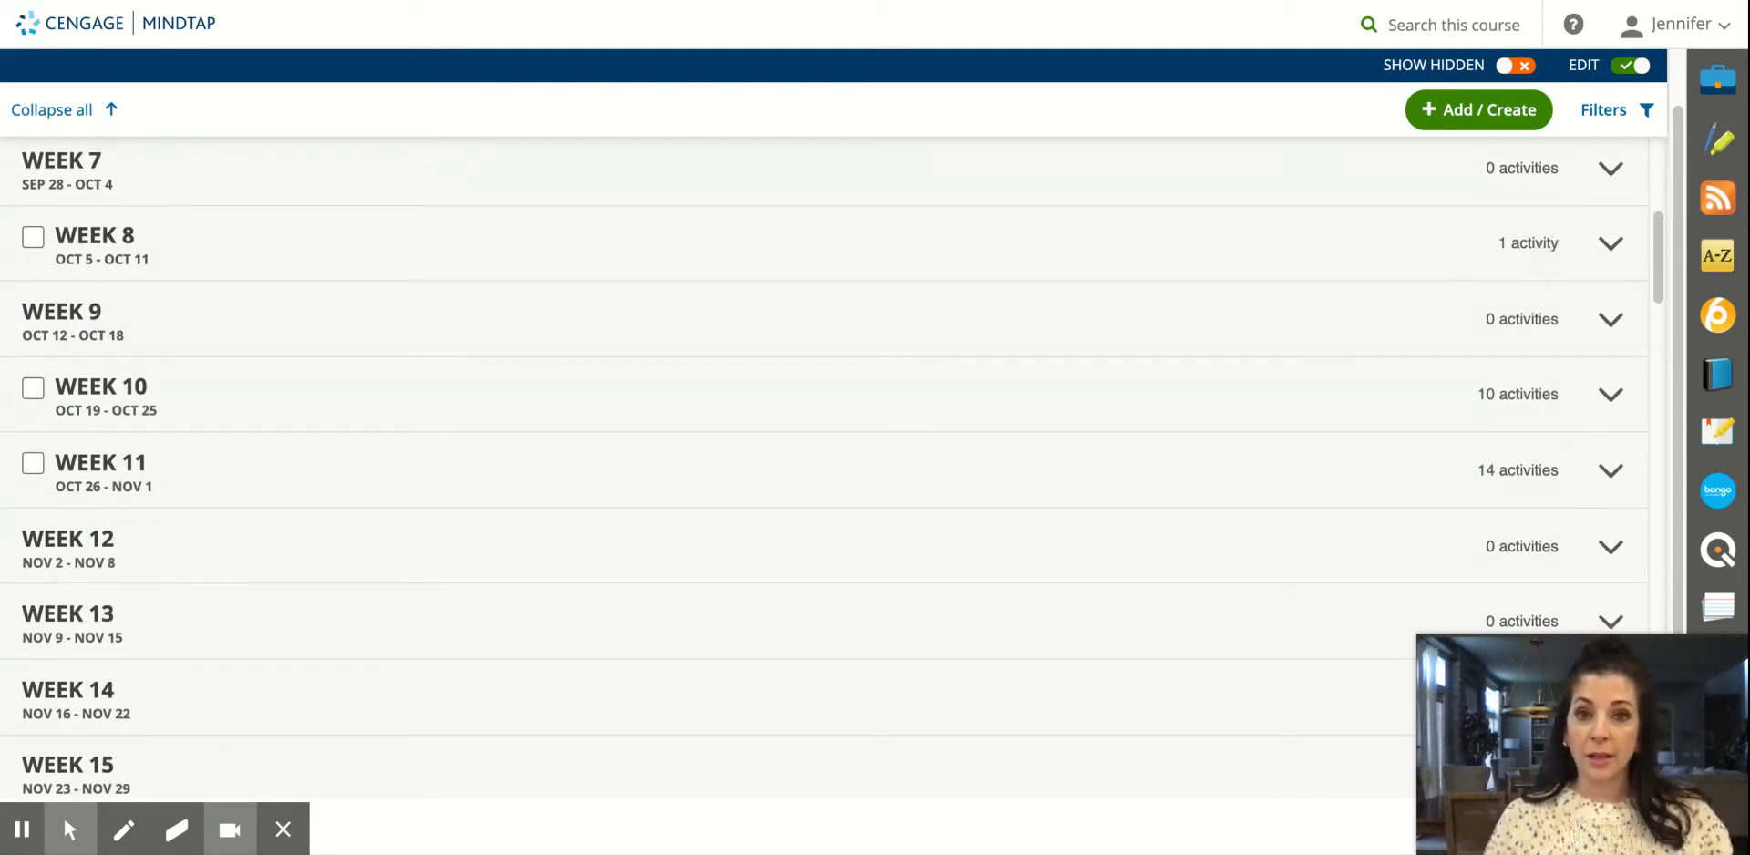
{"action": "scroll", "coordinate": [820, 465], "scroll_direction": "down", "scroll_amount": 2}
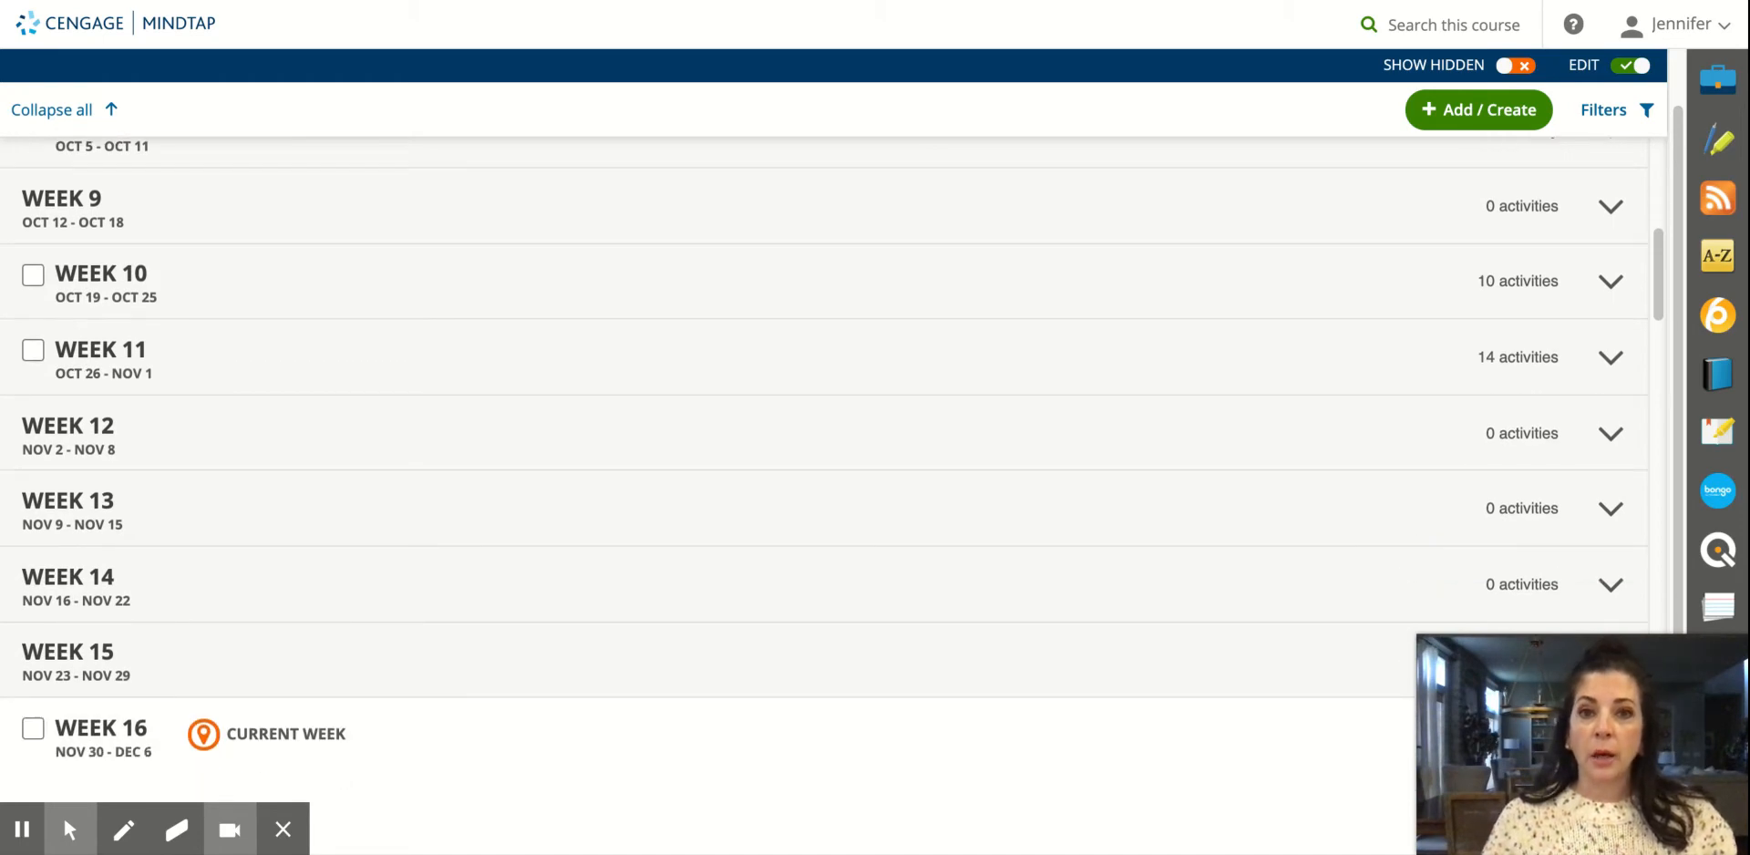
{"action": "scroll", "coordinate": [1387, 415], "scroll_direction": "down", "scroll_amount": 5}
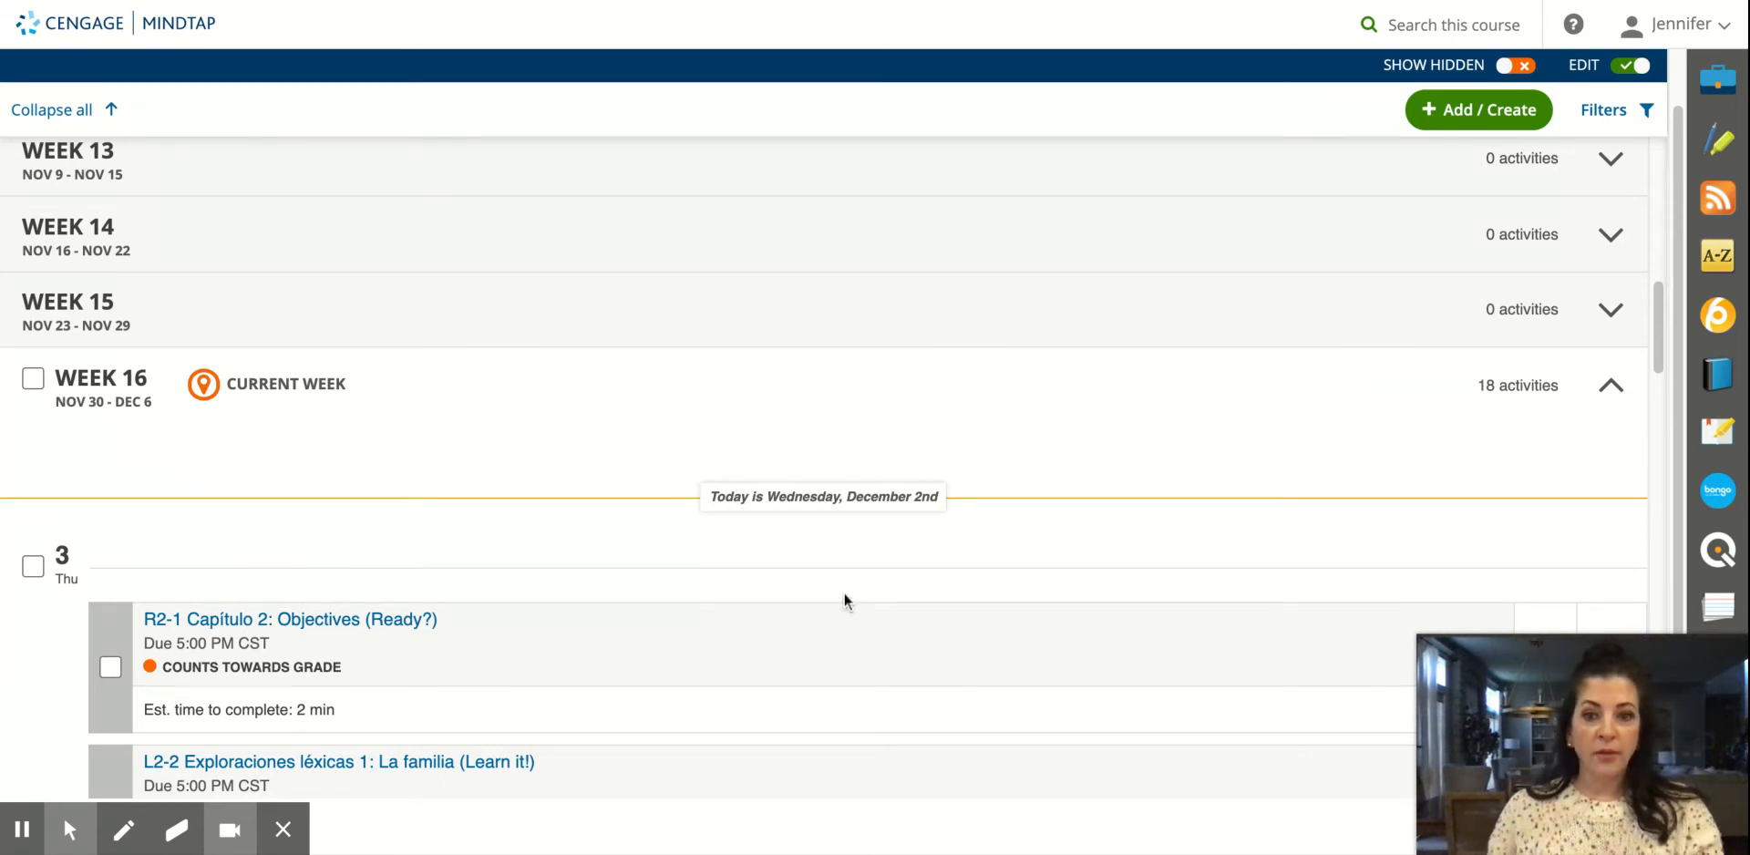
{"action": "scroll", "coordinate": [835, 611], "scroll_direction": "down", "scroll_amount": 5}
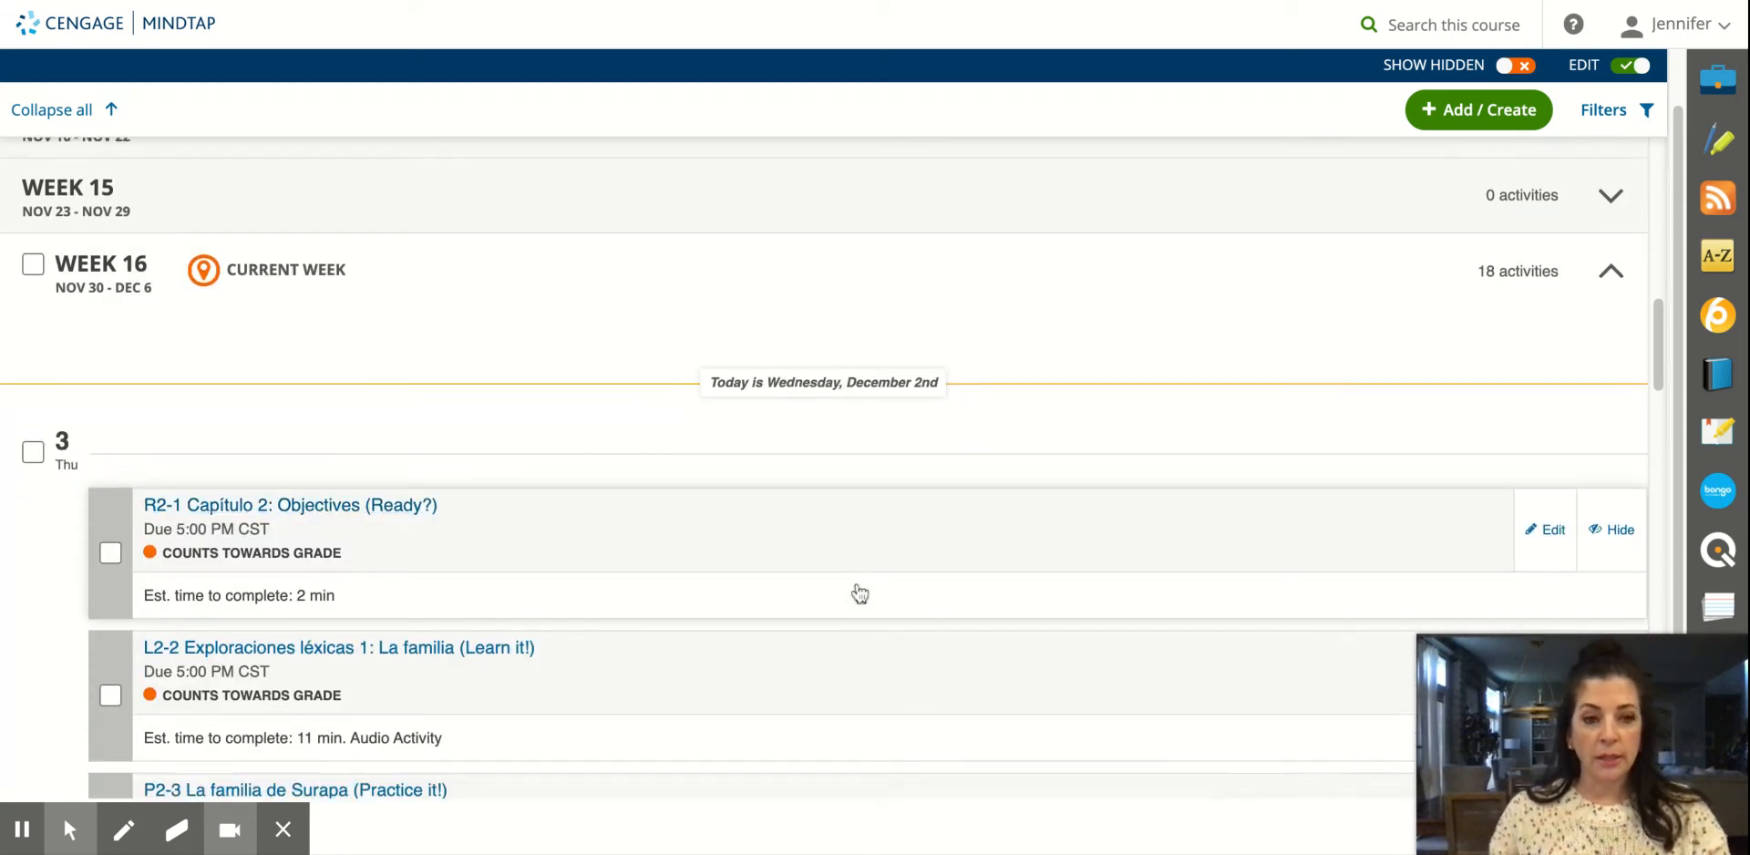
{"action": "scroll", "coordinate": [856, 582], "scroll_direction": "down", "scroll_amount": 2}
{"action": "scroll", "coordinate": [856, 583], "scroll_direction": "down", "scroll_amount": 7}
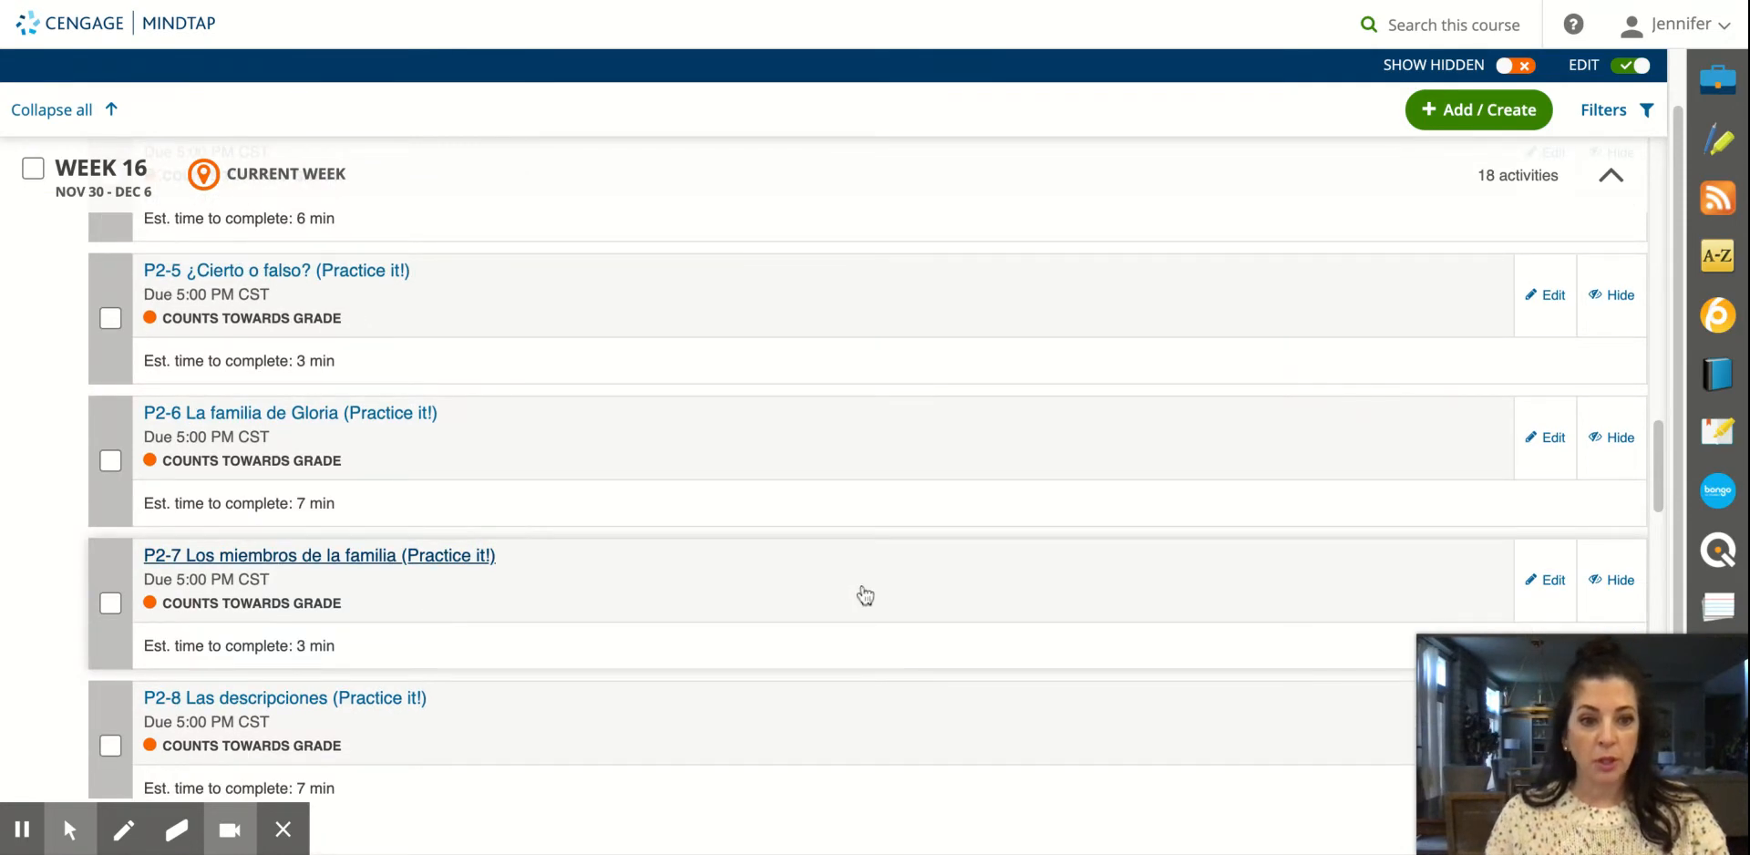
{"action": "scroll", "coordinate": [843, 606], "scroll_direction": "up", "scroll_amount": 15}
{"action": "scroll", "coordinate": [847, 606], "scroll_direction": "up", "scroll_amount": 5}
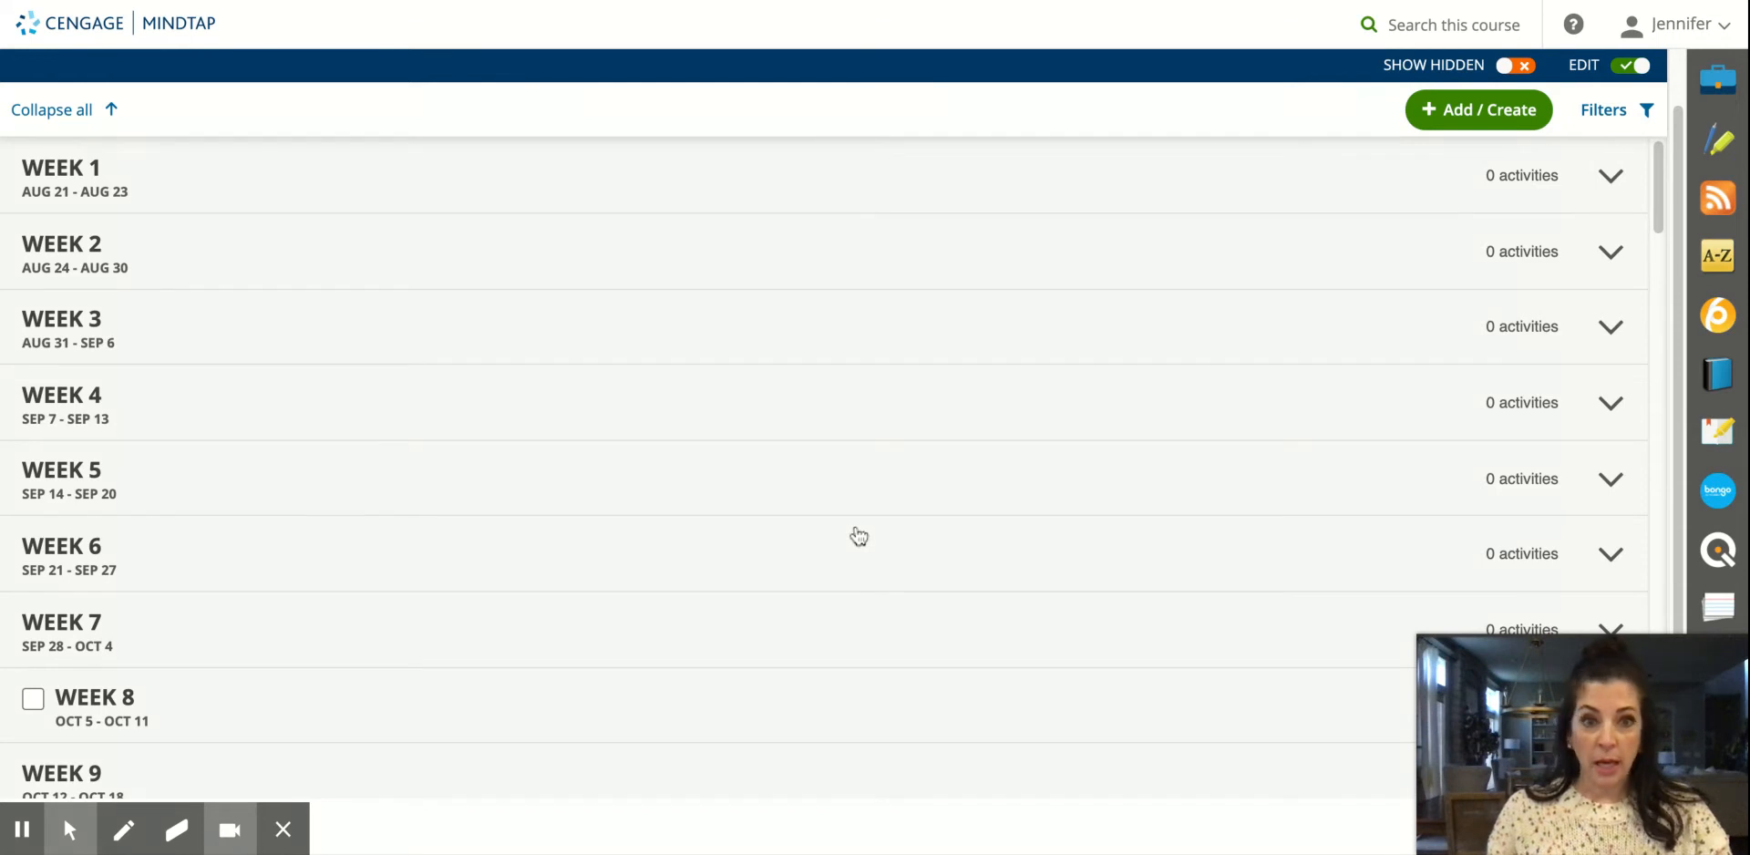
{"action": "scroll", "coordinate": [919, 497], "scroll_direction": "up", "scroll_amount": 1}
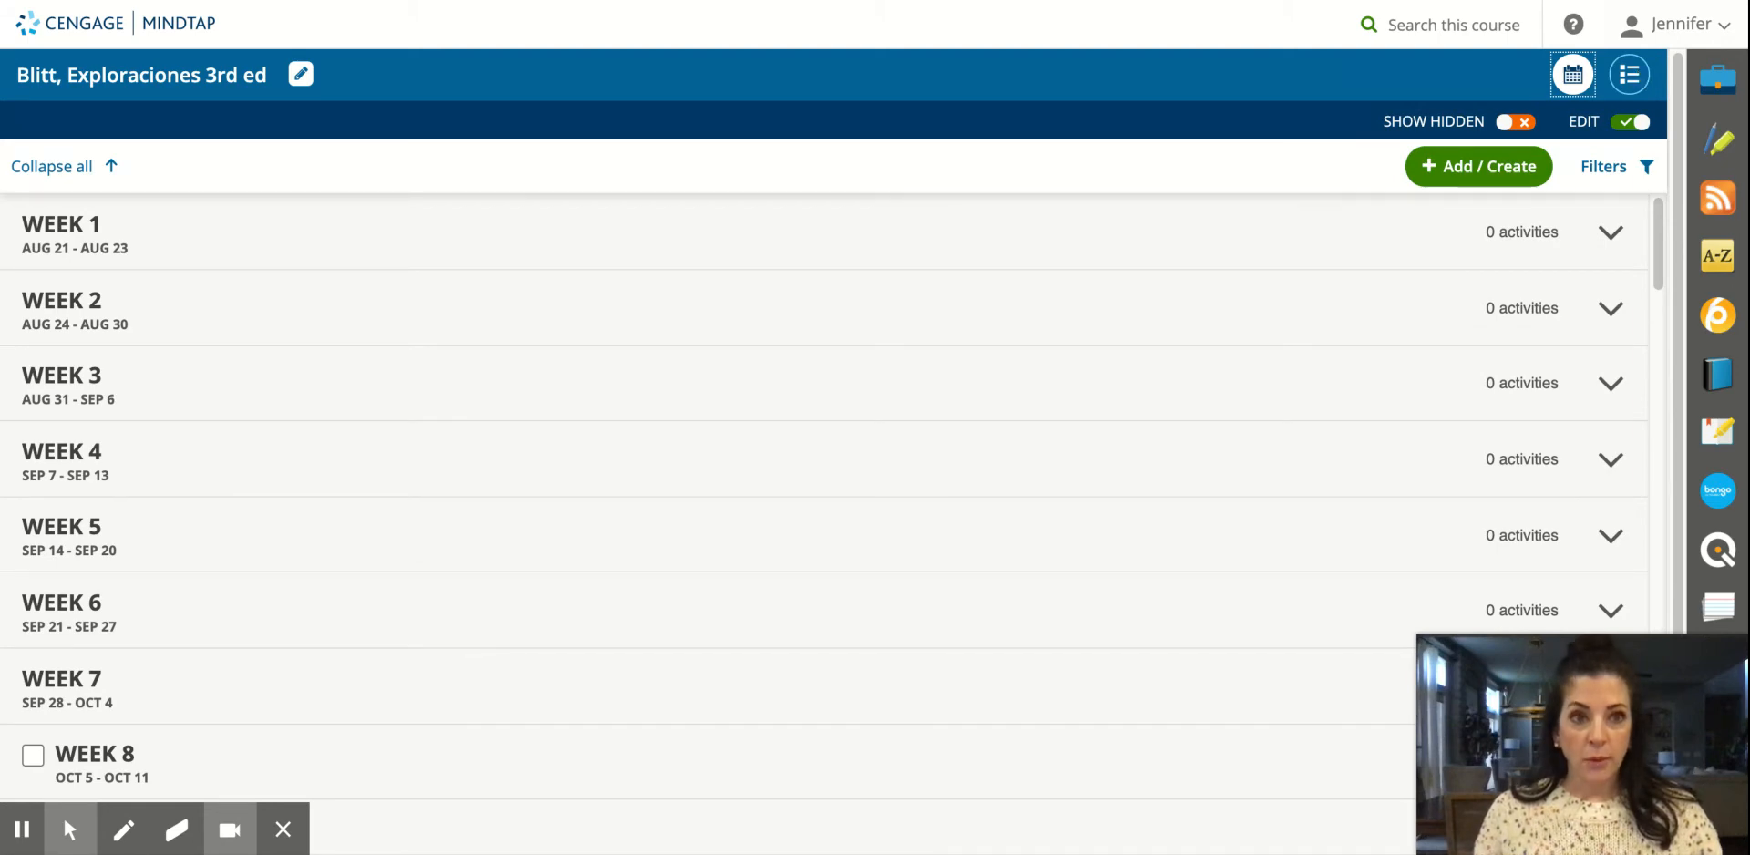
Expand Capítulo 2 in the course's unit list view and filter activities by Counts towards grade and Not Scheduled
{"action": "left_click", "coordinate": [1629, 75]}
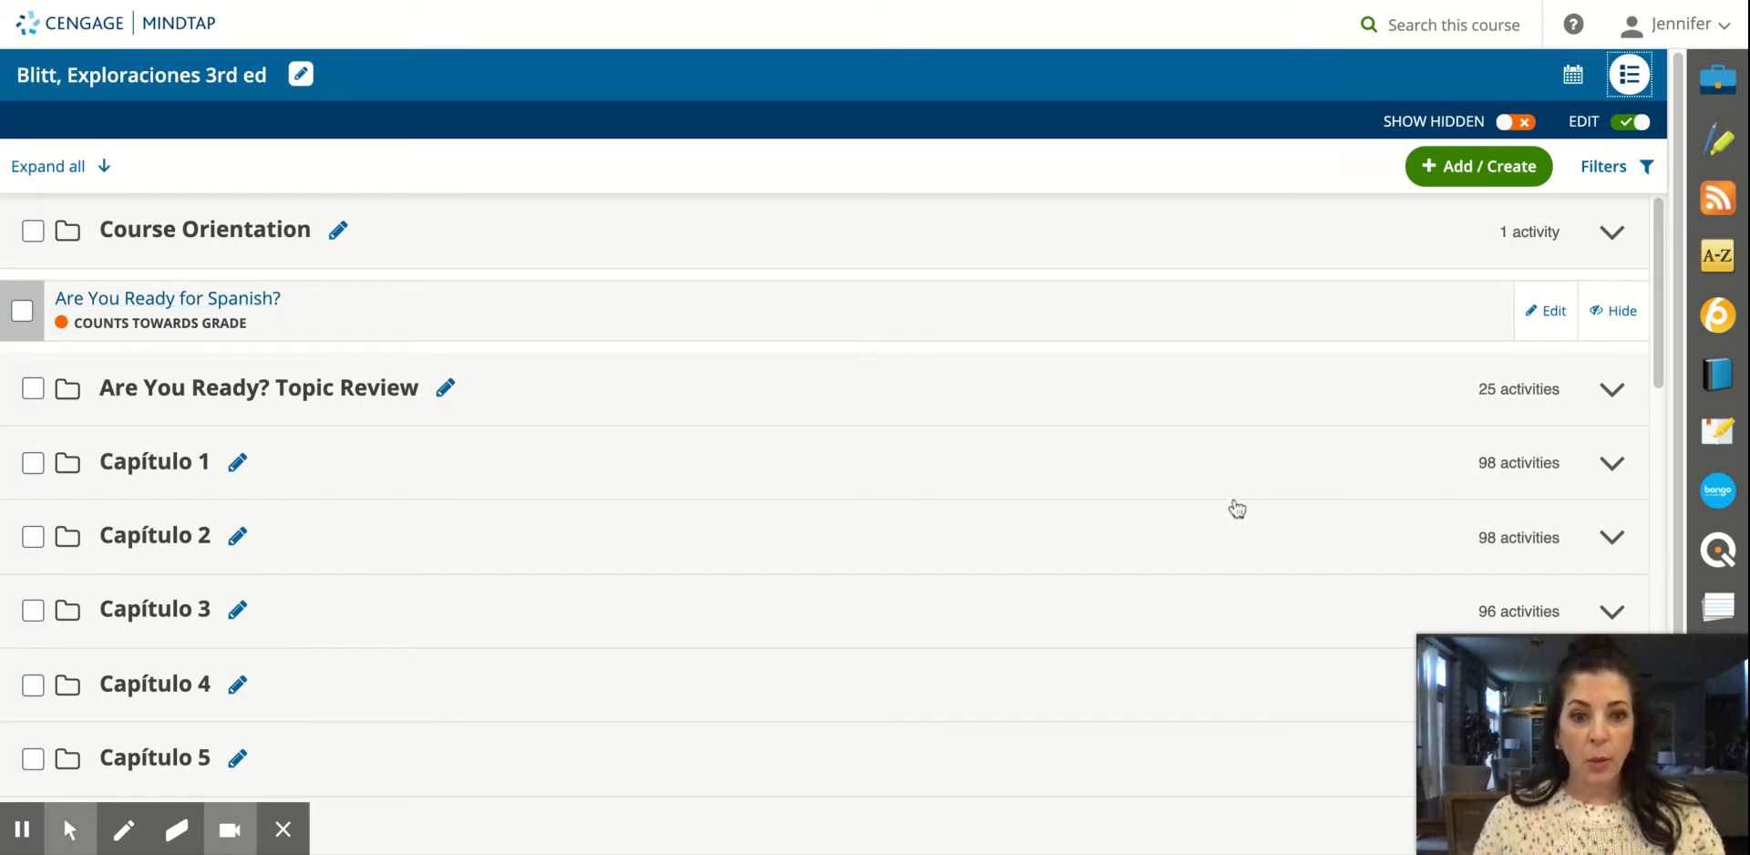
{"action": "left_click", "coordinate": [1612, 543]}
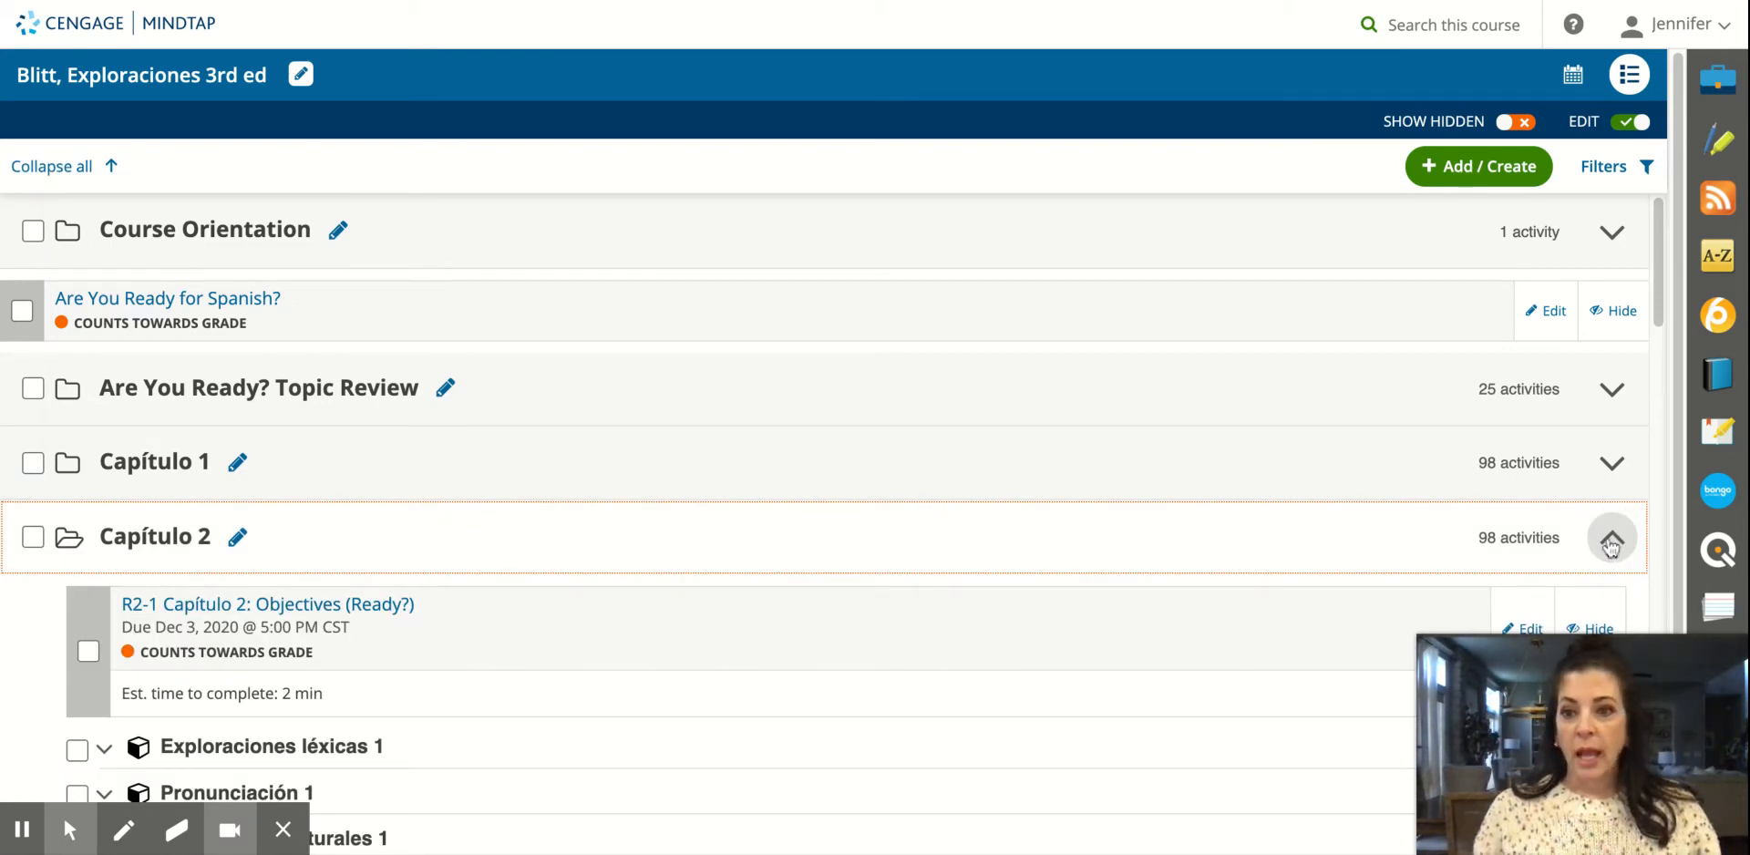
{"action": "left_click", "coordinate": [1619, 178]}
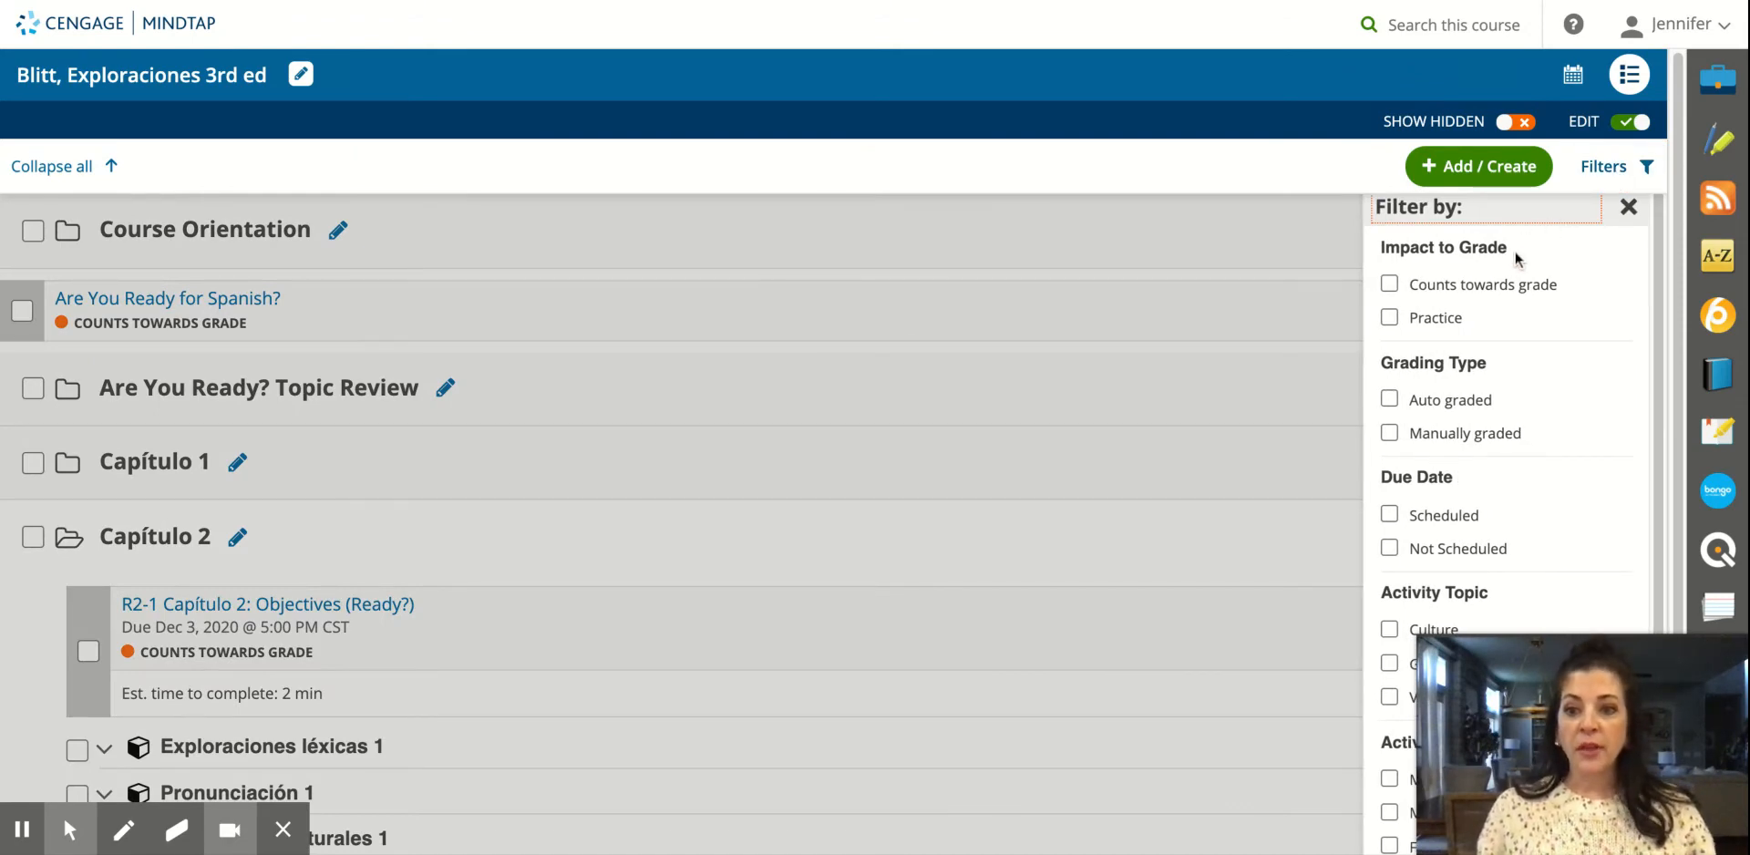
{"action": "left_click", "coordinate": [1390, 286]}
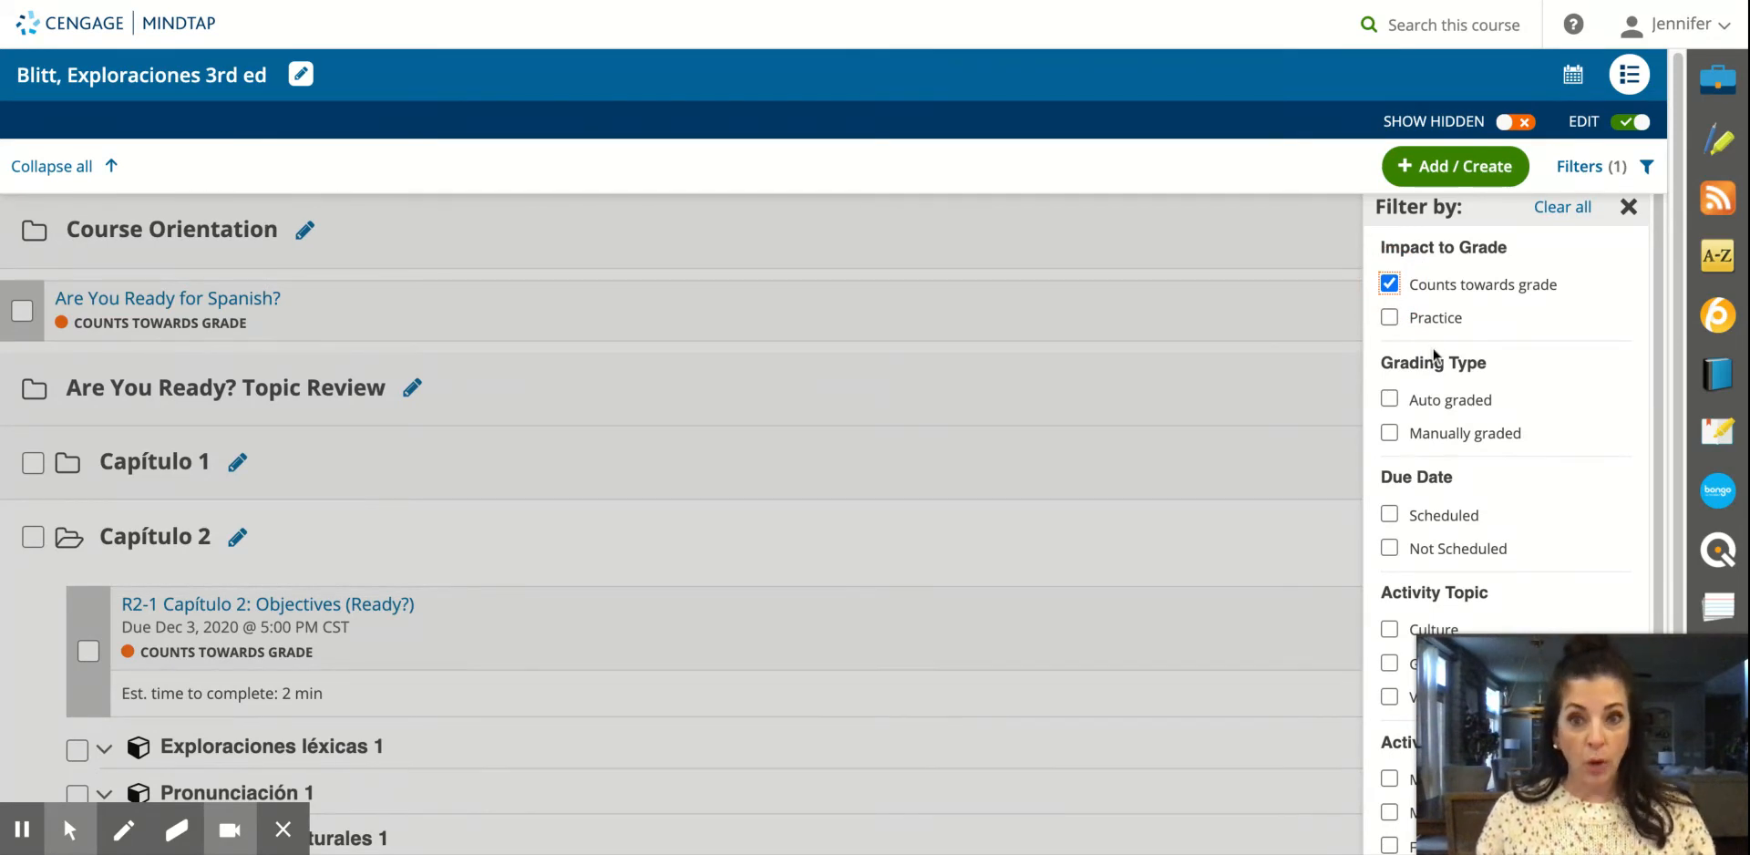
{"action": "scroll", "coordinate": [1440, 359], "scroll_direction": "down", "scroll_amount": 2}
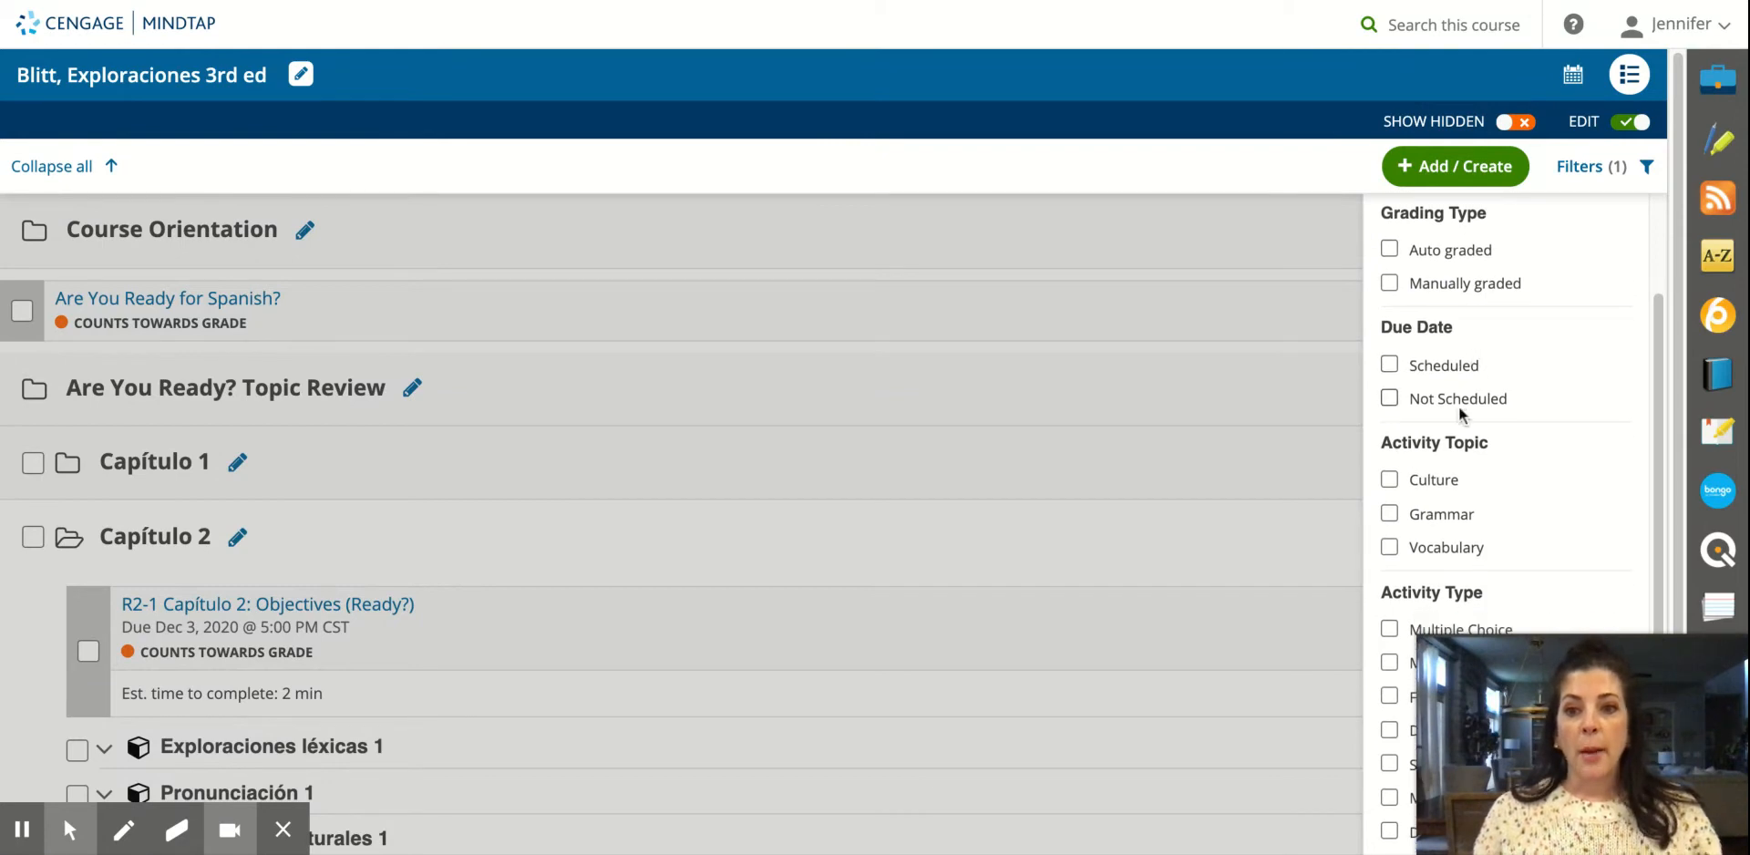
{"action": "left_click", "coordinate": [1391, 402]}
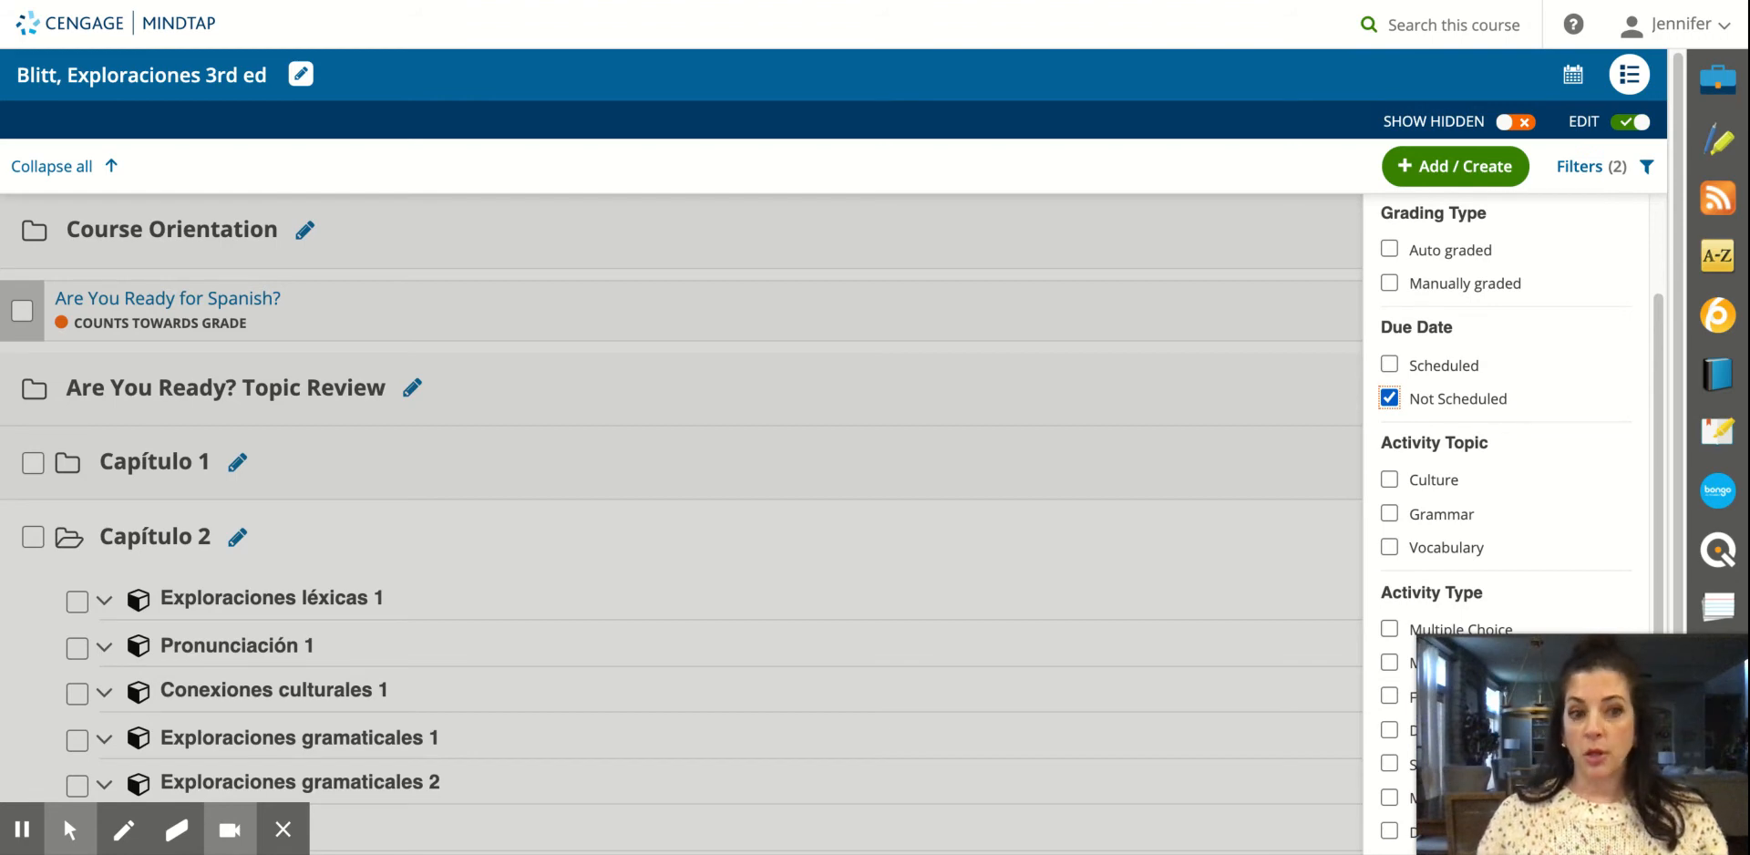
{"action": "left_click", "coordinate": [782, 487]}
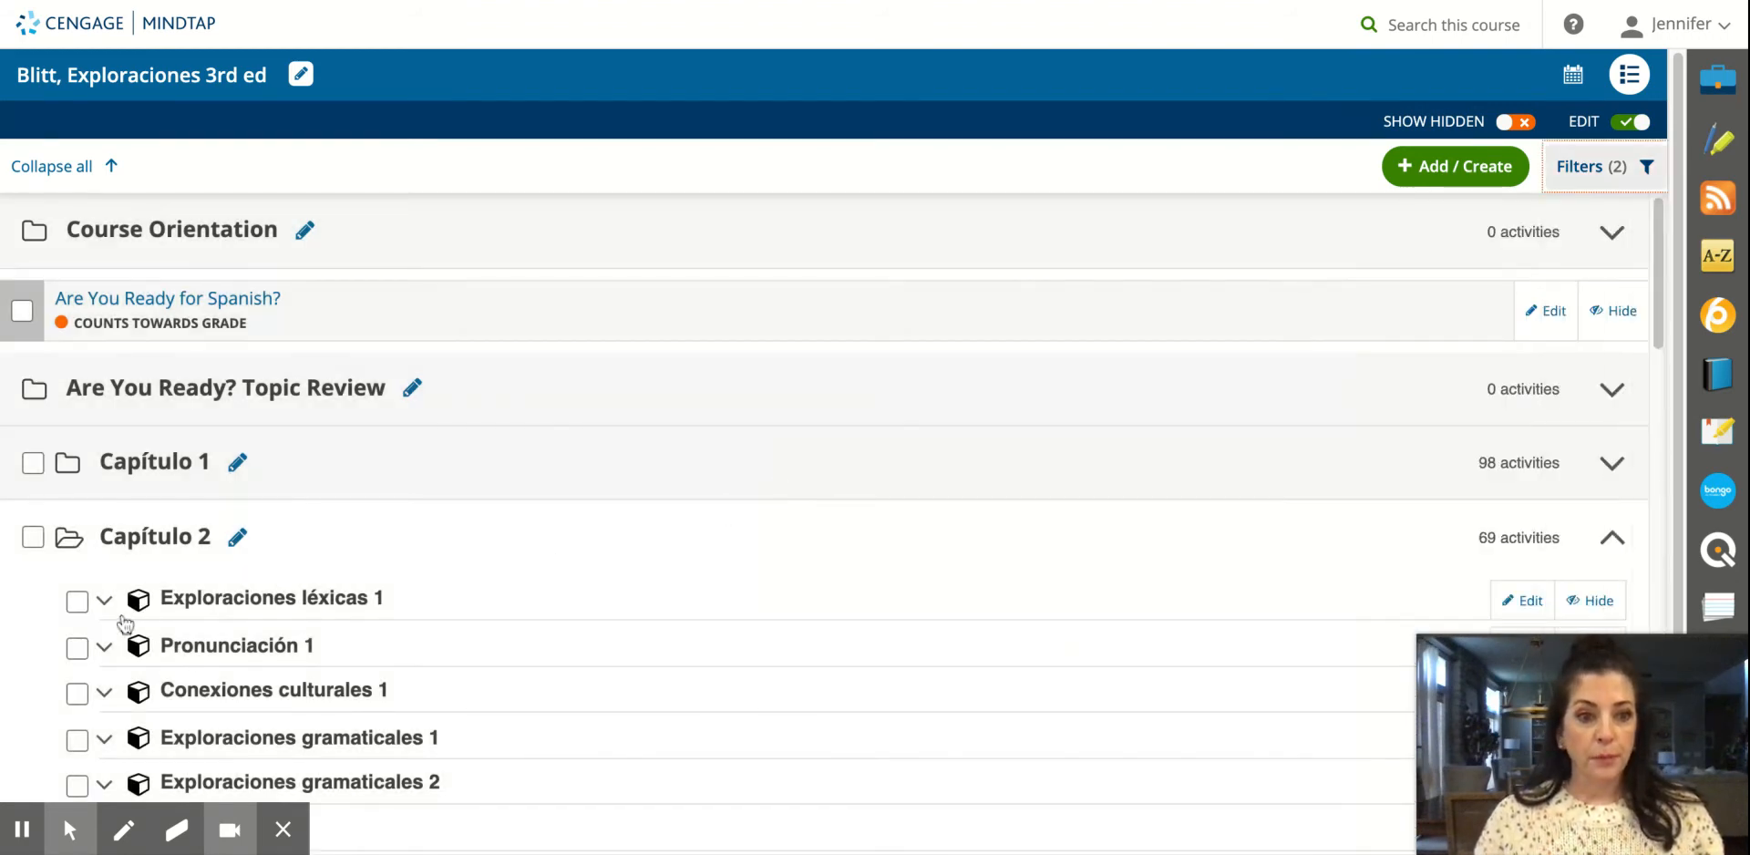
Select Exploraciones léxicas 1, Pronunciación 1, Conexiones culturales 1, Exploraciones gramaticales 1 and En vivo in Capítulo 2
{"action": "left_click", "coordinate": [78, 605]}
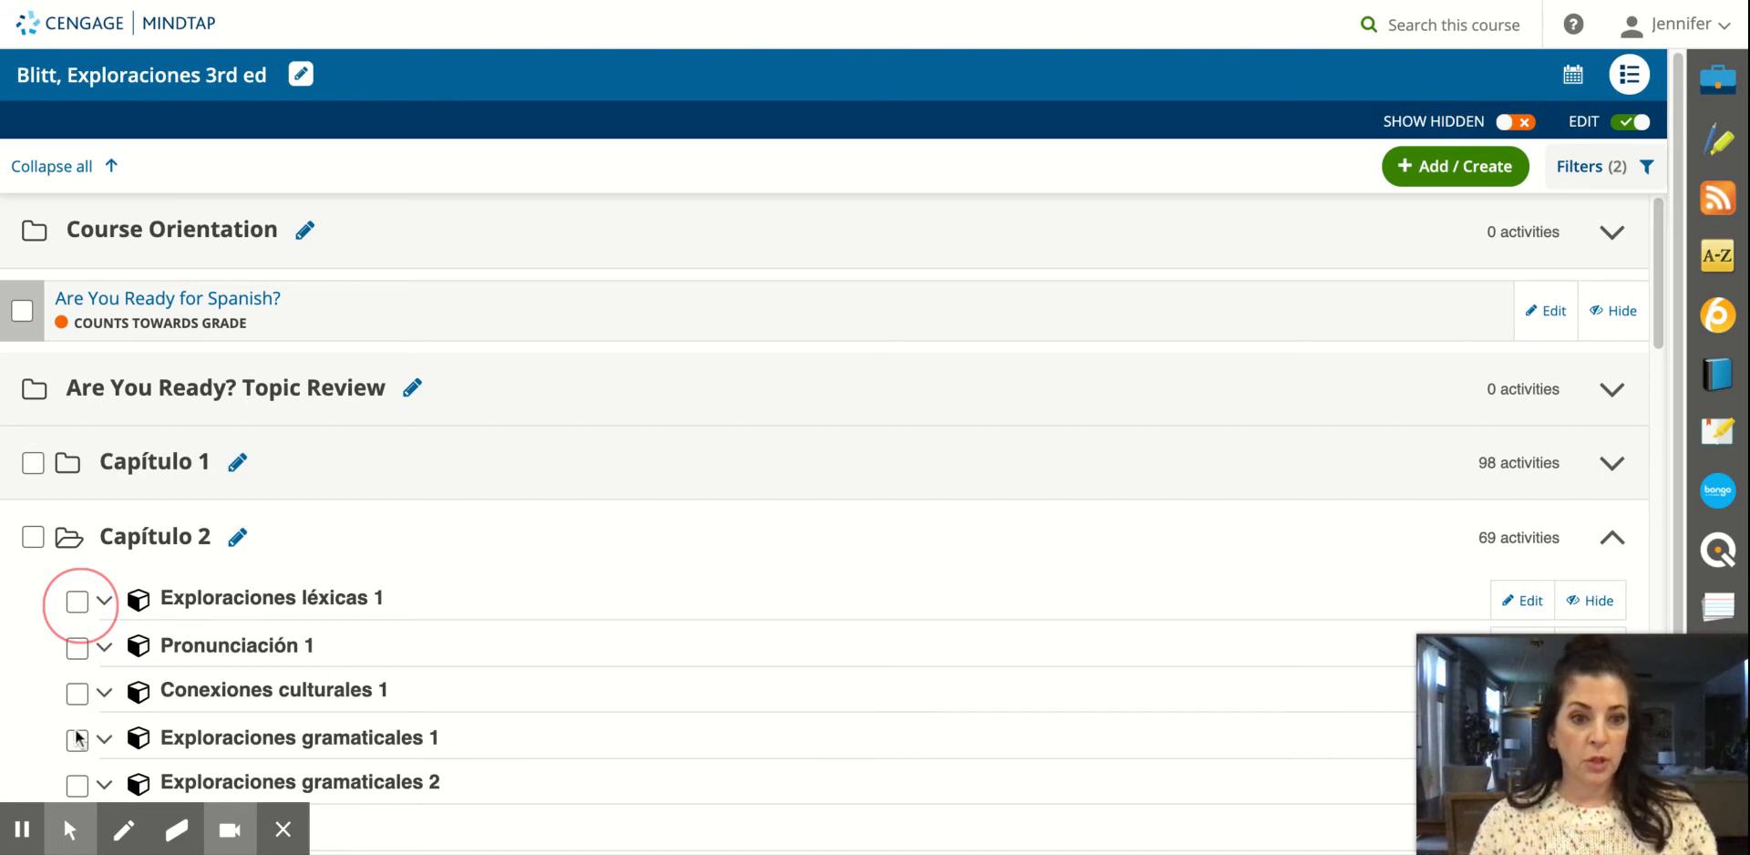
{"action": "left_click", "coordinate": [80, 603]}
{"action": "left_click", "coordinate": [79, 648]}
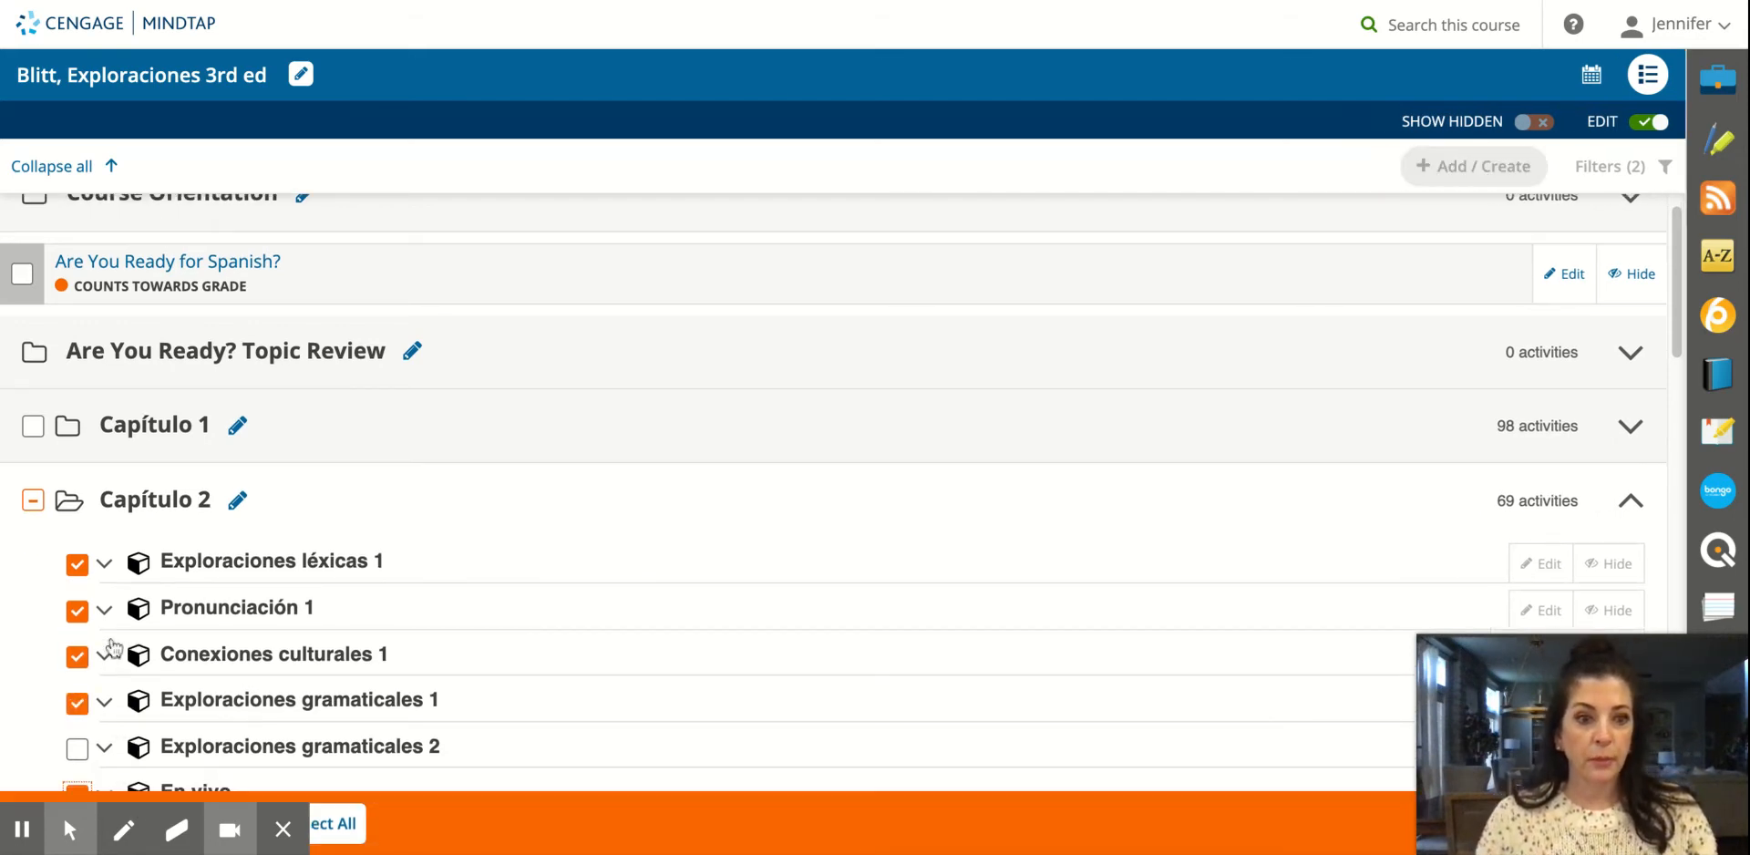
Examine the selected activities inside Exploraciones léxicas 1, Exploraciones gramaticales 1, Conexiones culturales 1 and Pronunciación 1
{"action": "left_click", "coordinate": [102, 565]}
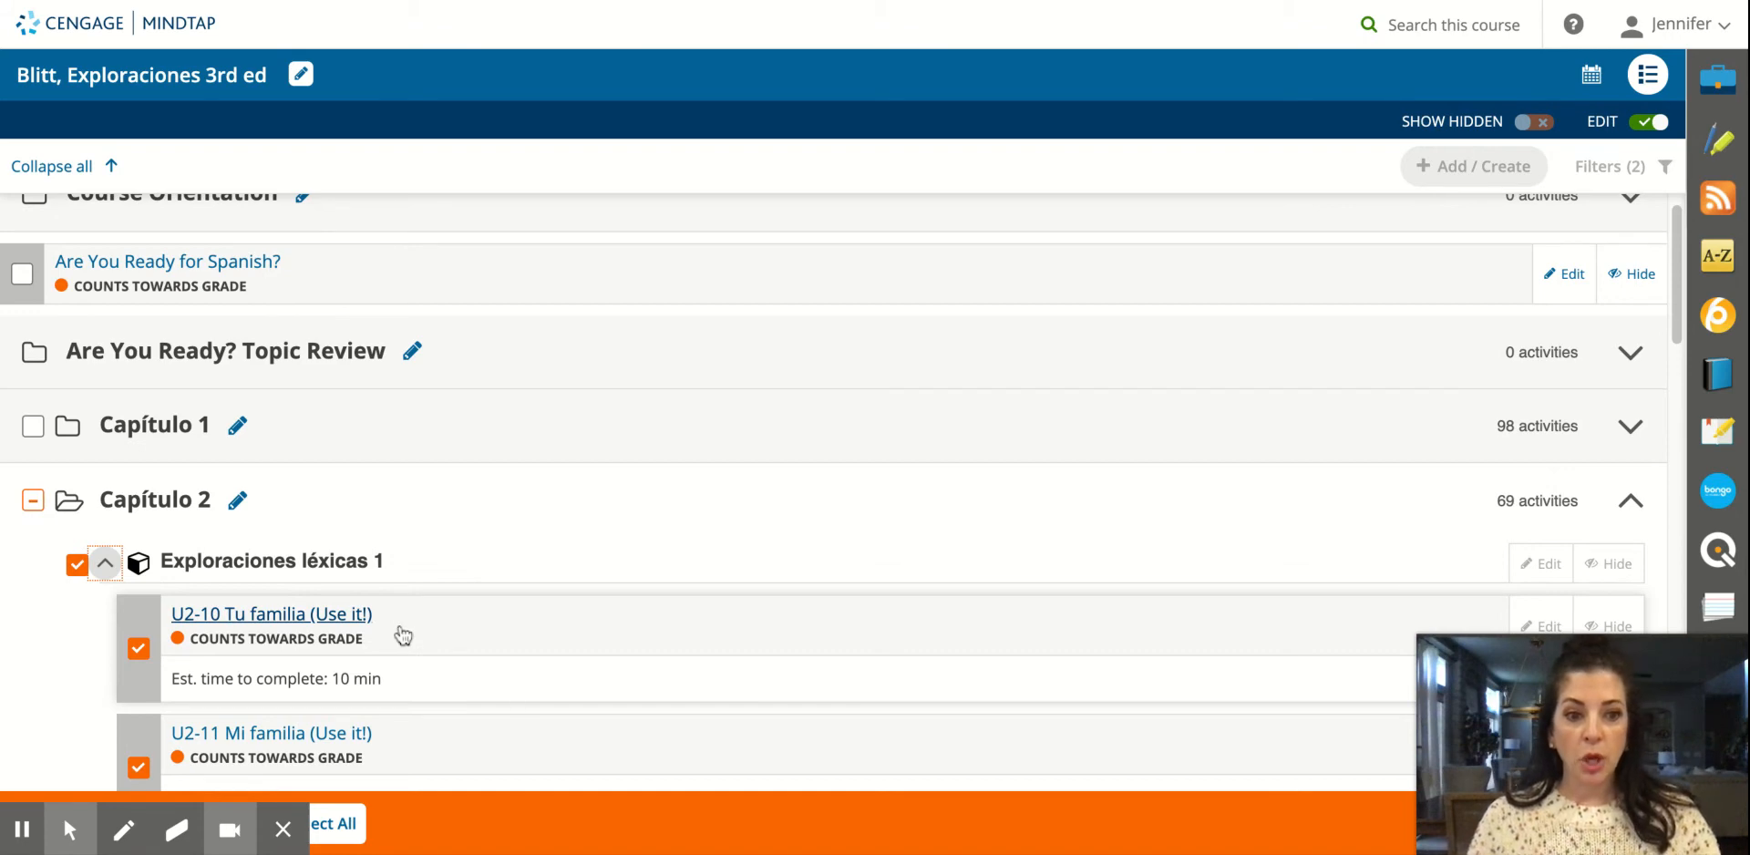
{"action": "scroll", "coordinate": [406, 637], "scroll_direction": "down", "scroll_amount": 1}
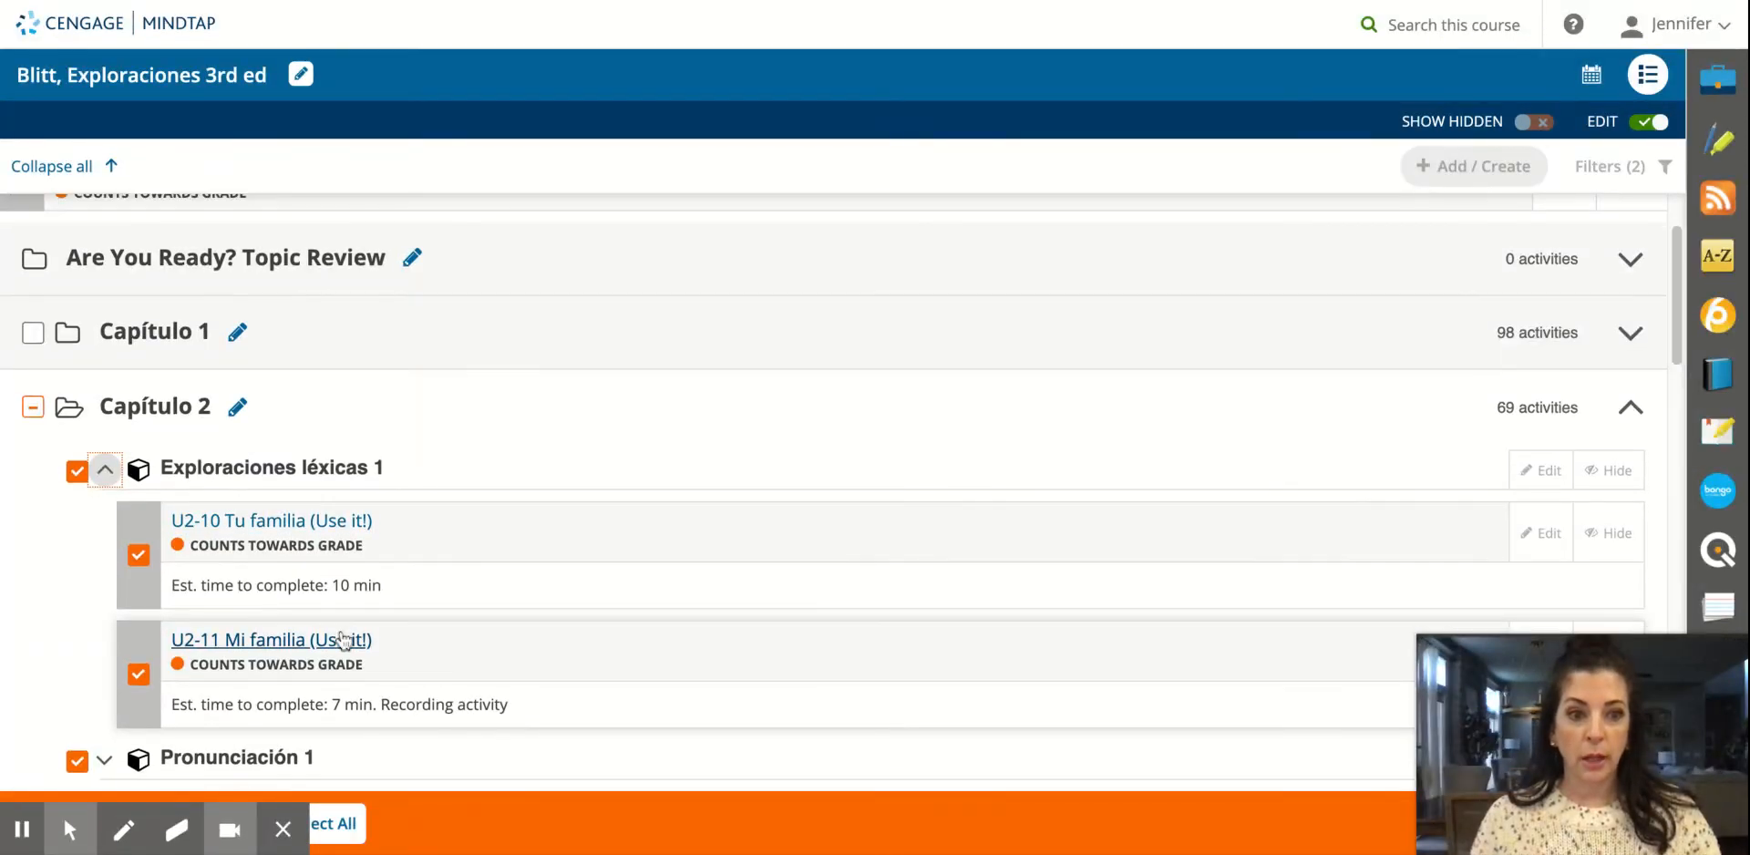
{"action": "scroll", "coordinate": [347, 639], "scroll_direction": "down", "scroll_amount": 2}
{"action": "scroll", "coordinate": [341, 640], "scroll_direction": "down", "scroll_amount": 2}
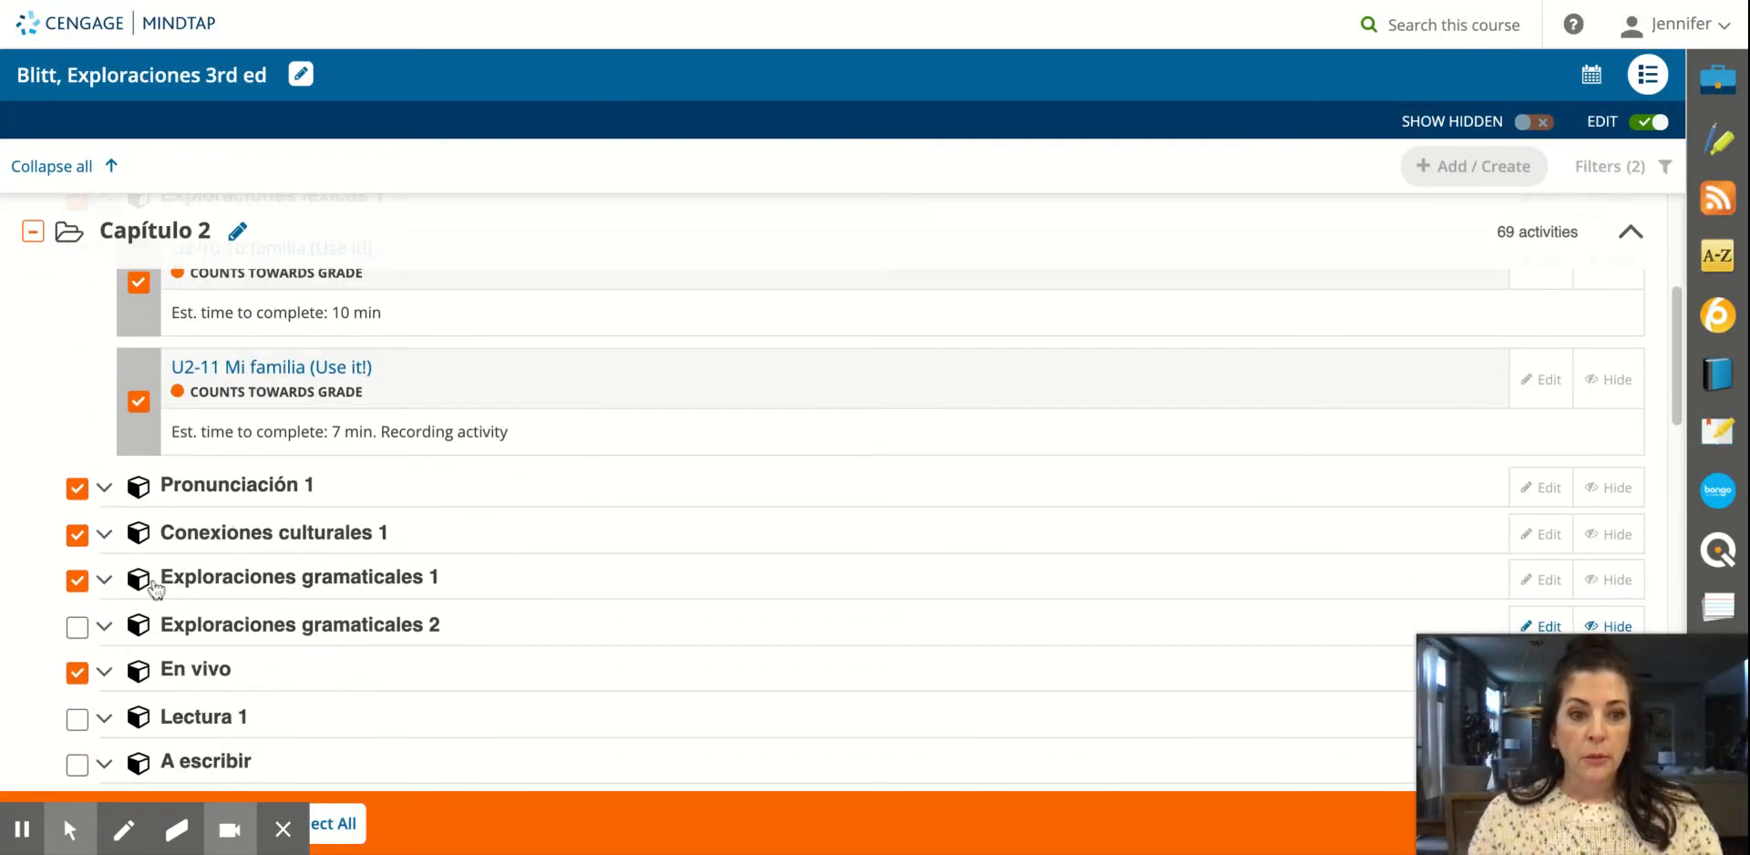
{"action": "left_click", "coordinate": [107, 584]}
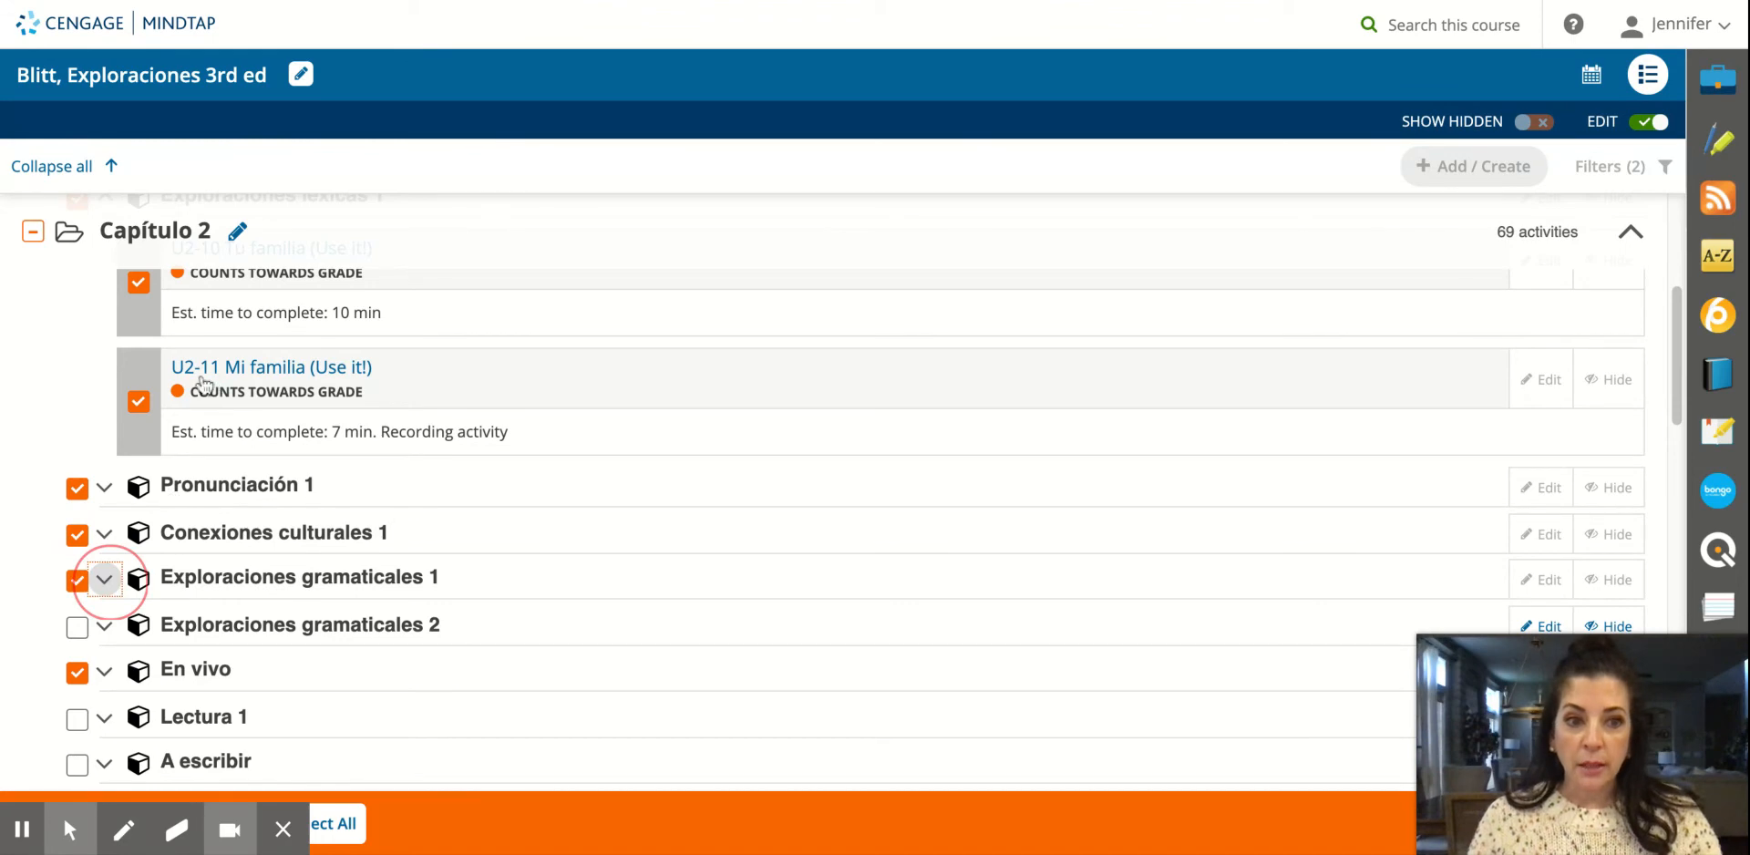
{"action": "left_click", "coordinate": [190, 406]}
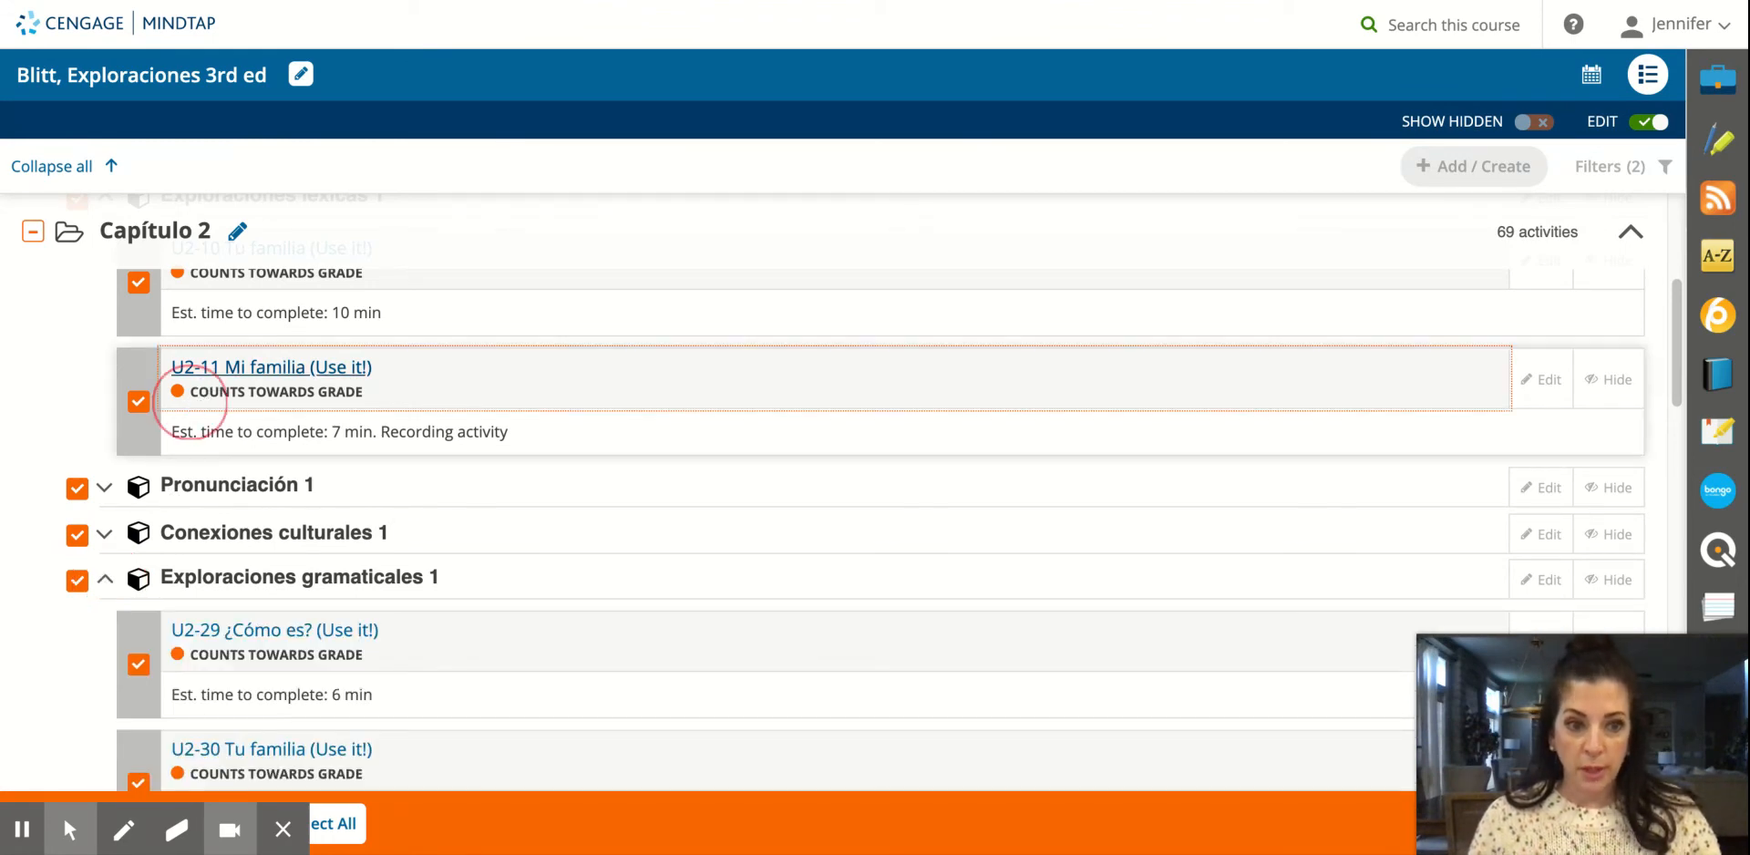
{"action": "left_click_drag", "start_coordinate": [190, 403], "coordinate": [130, 701]}
{"action": "left_click", "coordinate": [578, 598]}
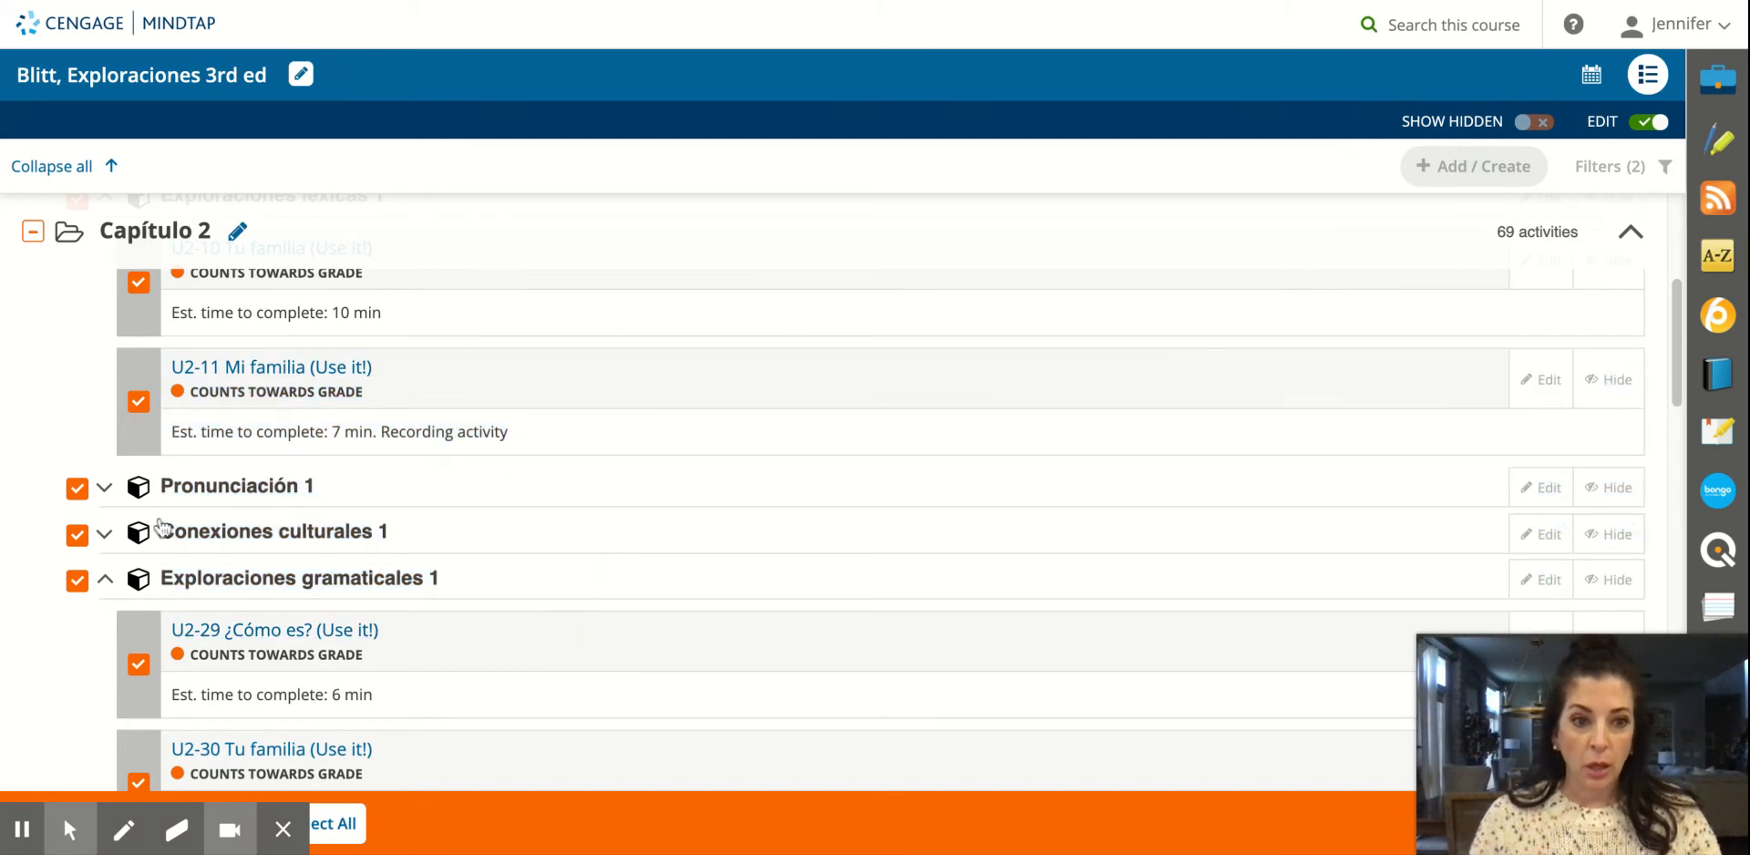
{"action": "left_click", "coordinate": [104, 536]}
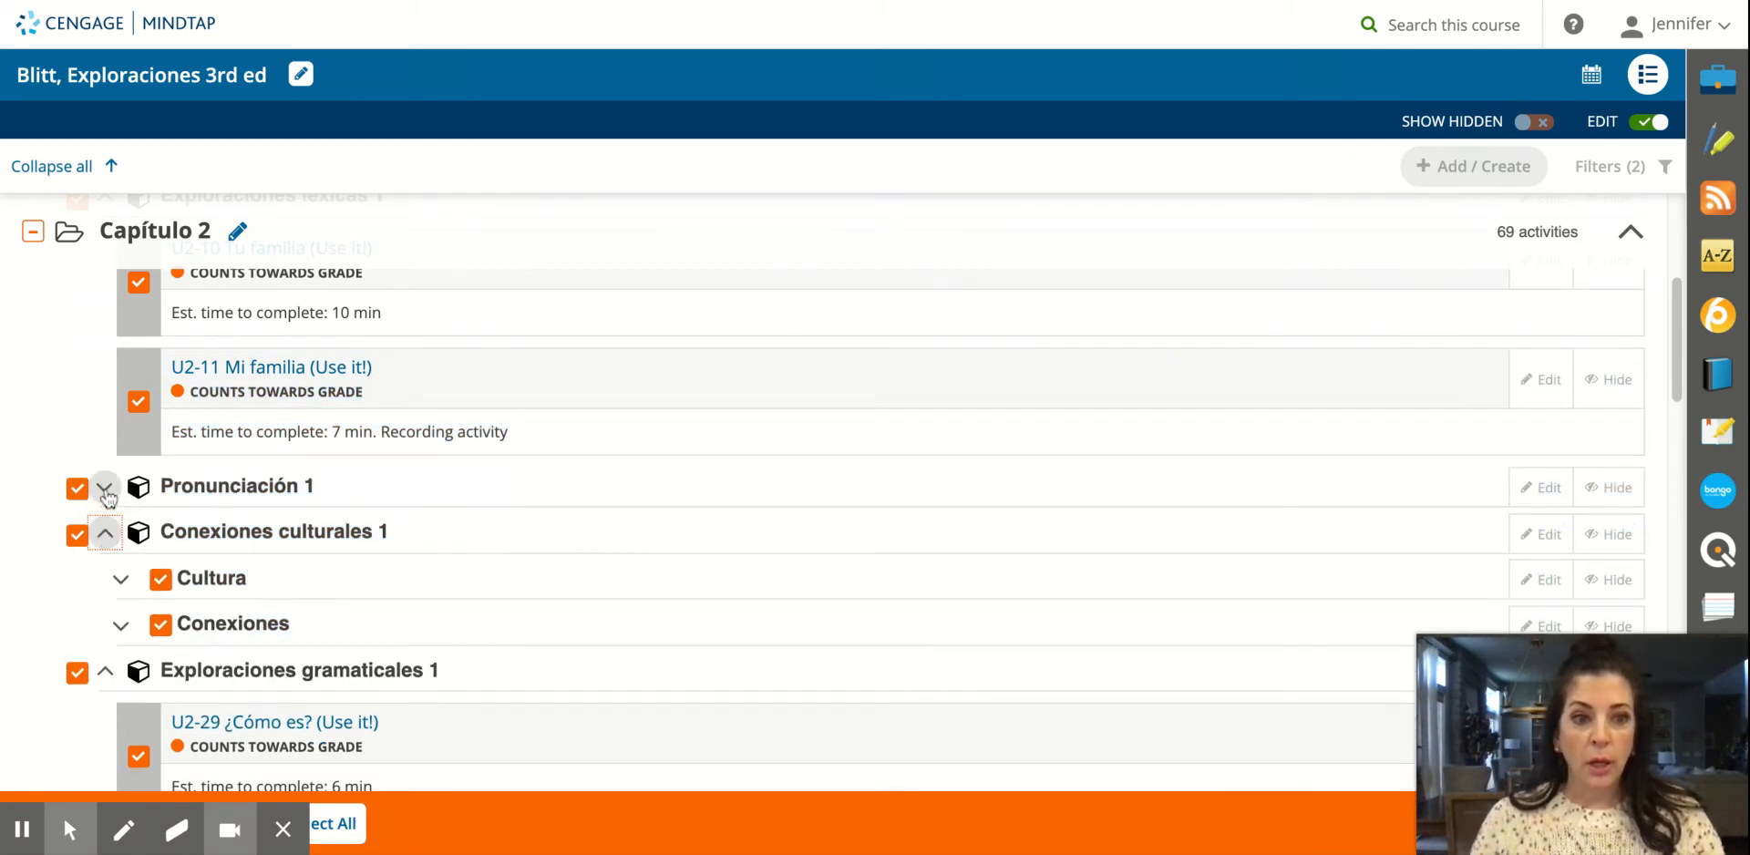
{"action": "left_click", "coordinate": [106, 491]}
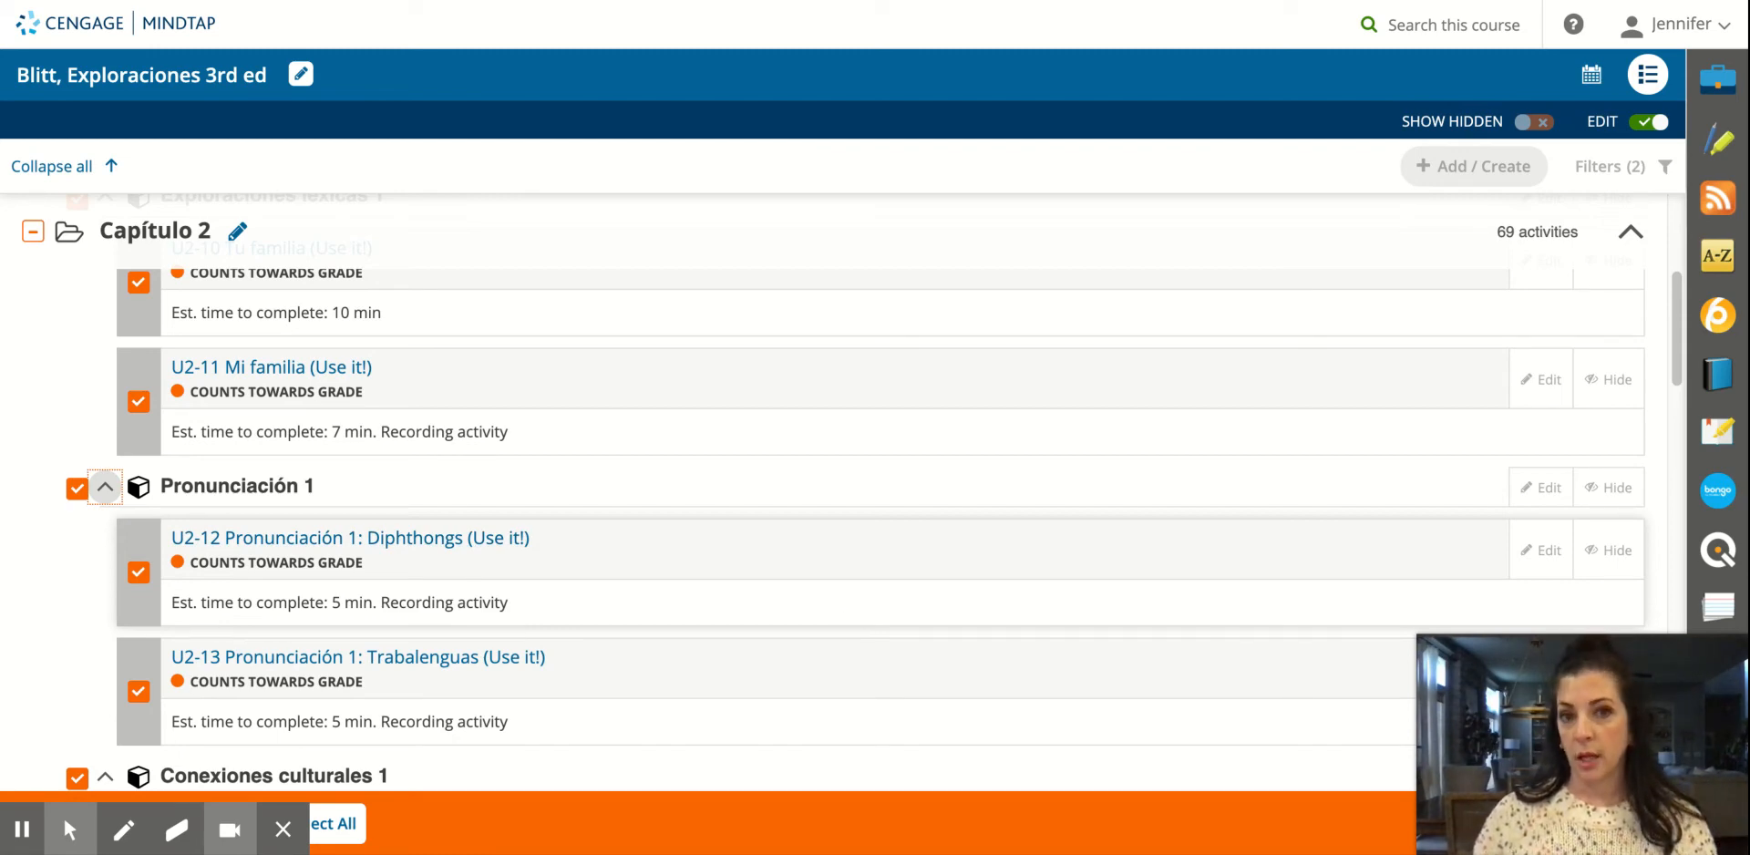
Batch edit the settings of the selected Capítulo 2 activities, setting the grading type to Practice
{"action": "mouse_move", "coordinate": [1714, 658]}
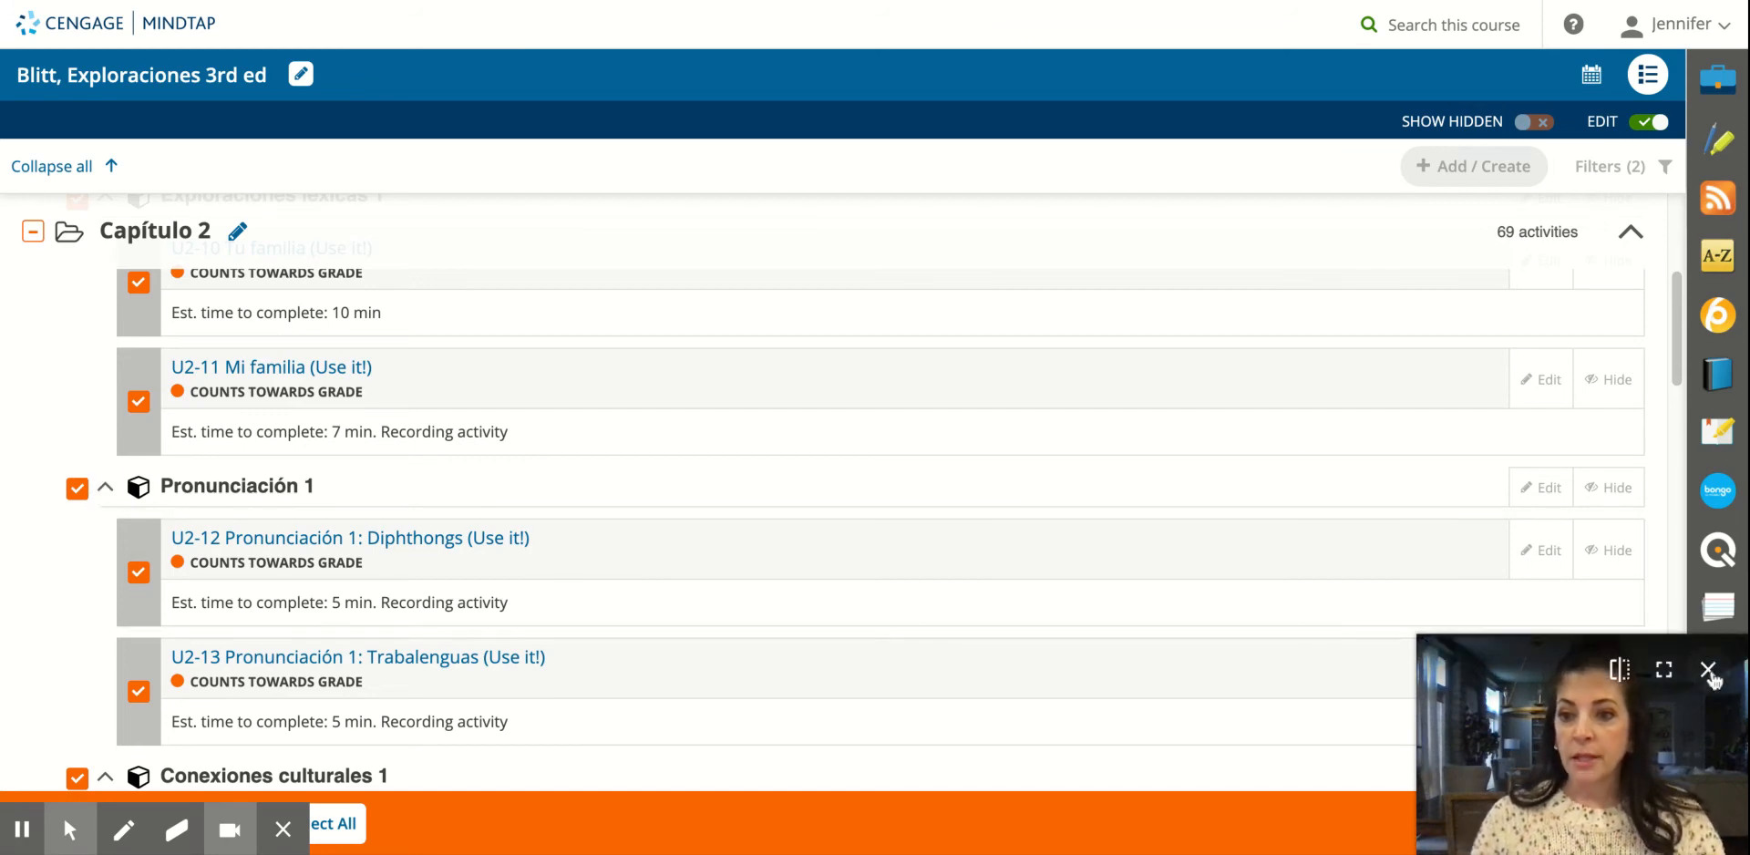
{"action": "left_click", "coordinate": [1710, 664]}
{"action": "left_click", "coordinate": [1661, 827]}
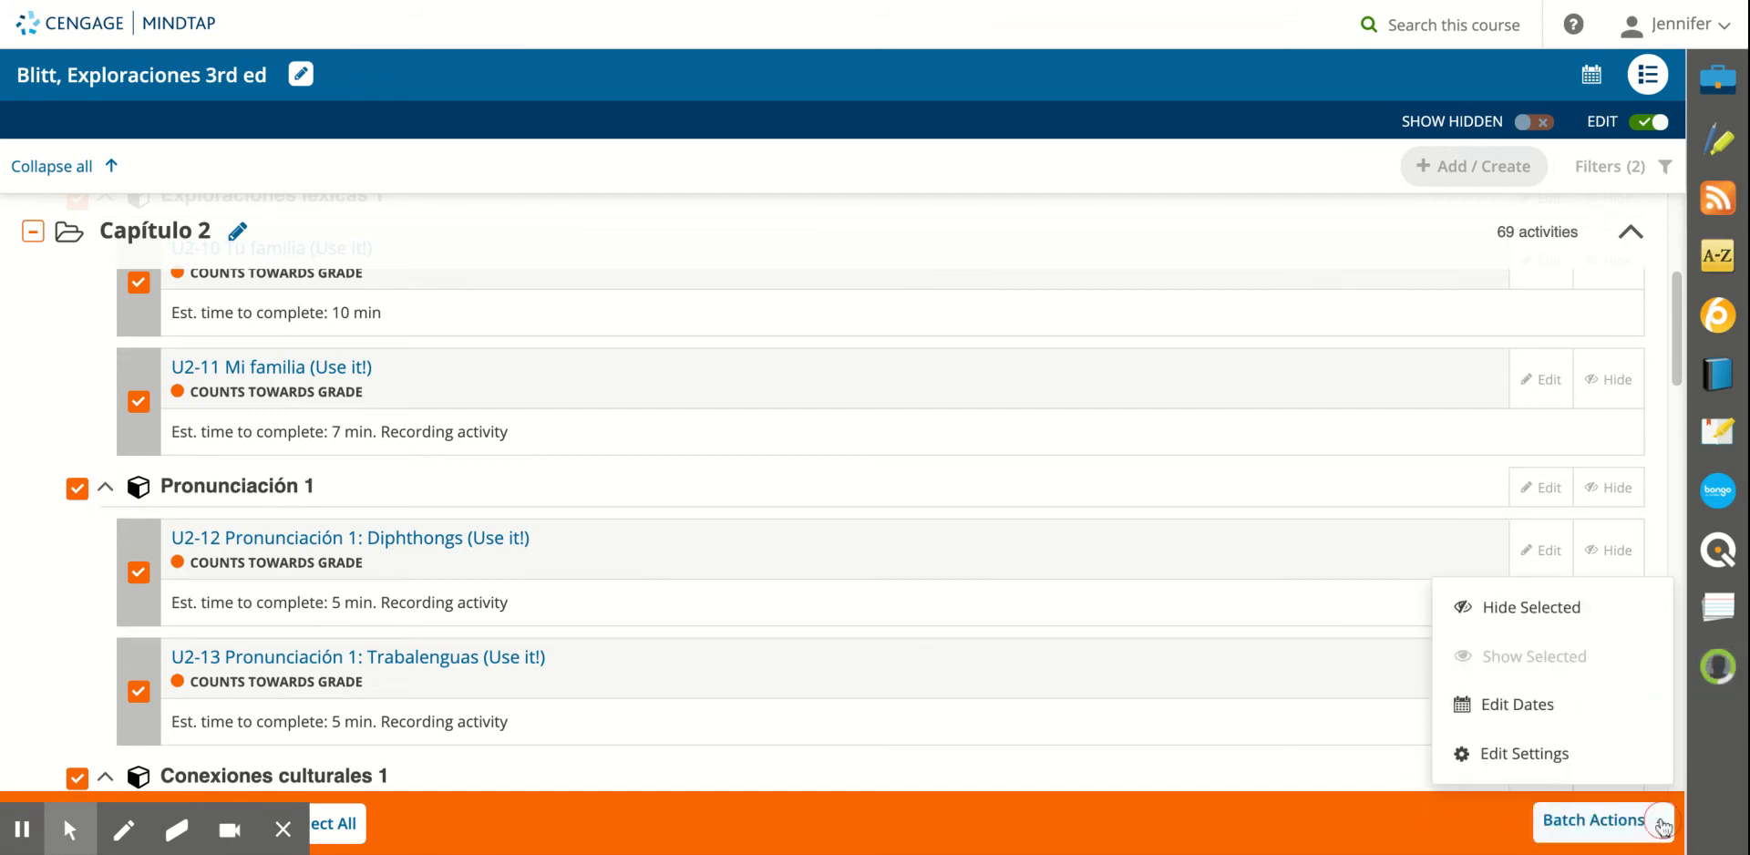
{"action": "left_click", "coordinate": [1494, 755]}
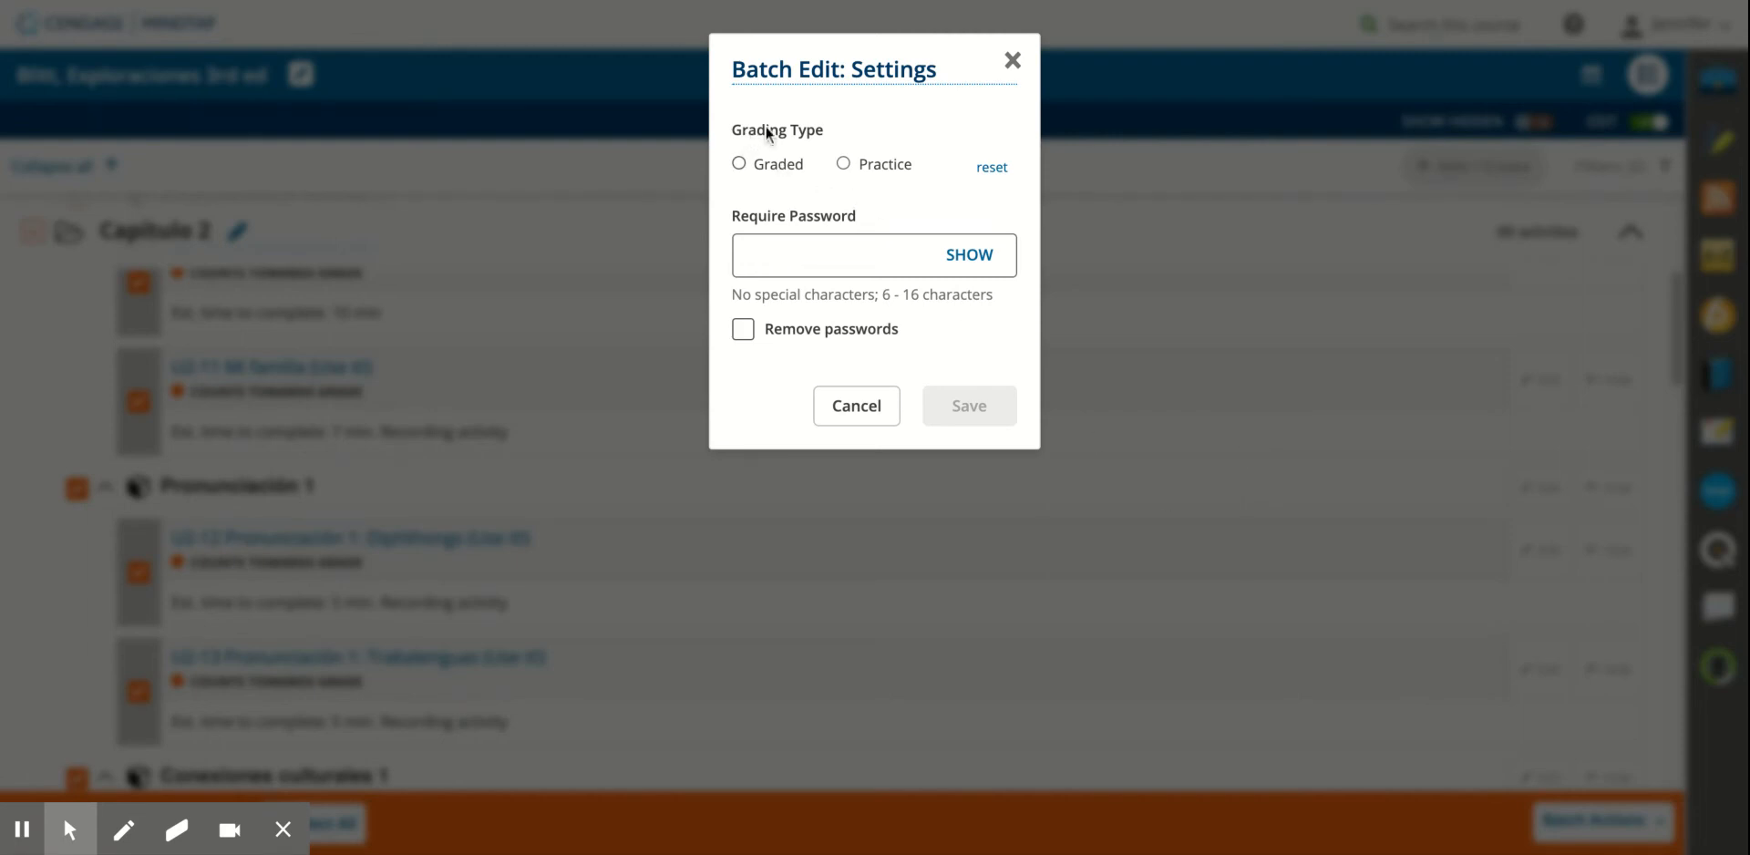
{"action": "left_click", "coordinate": [845, 165]}
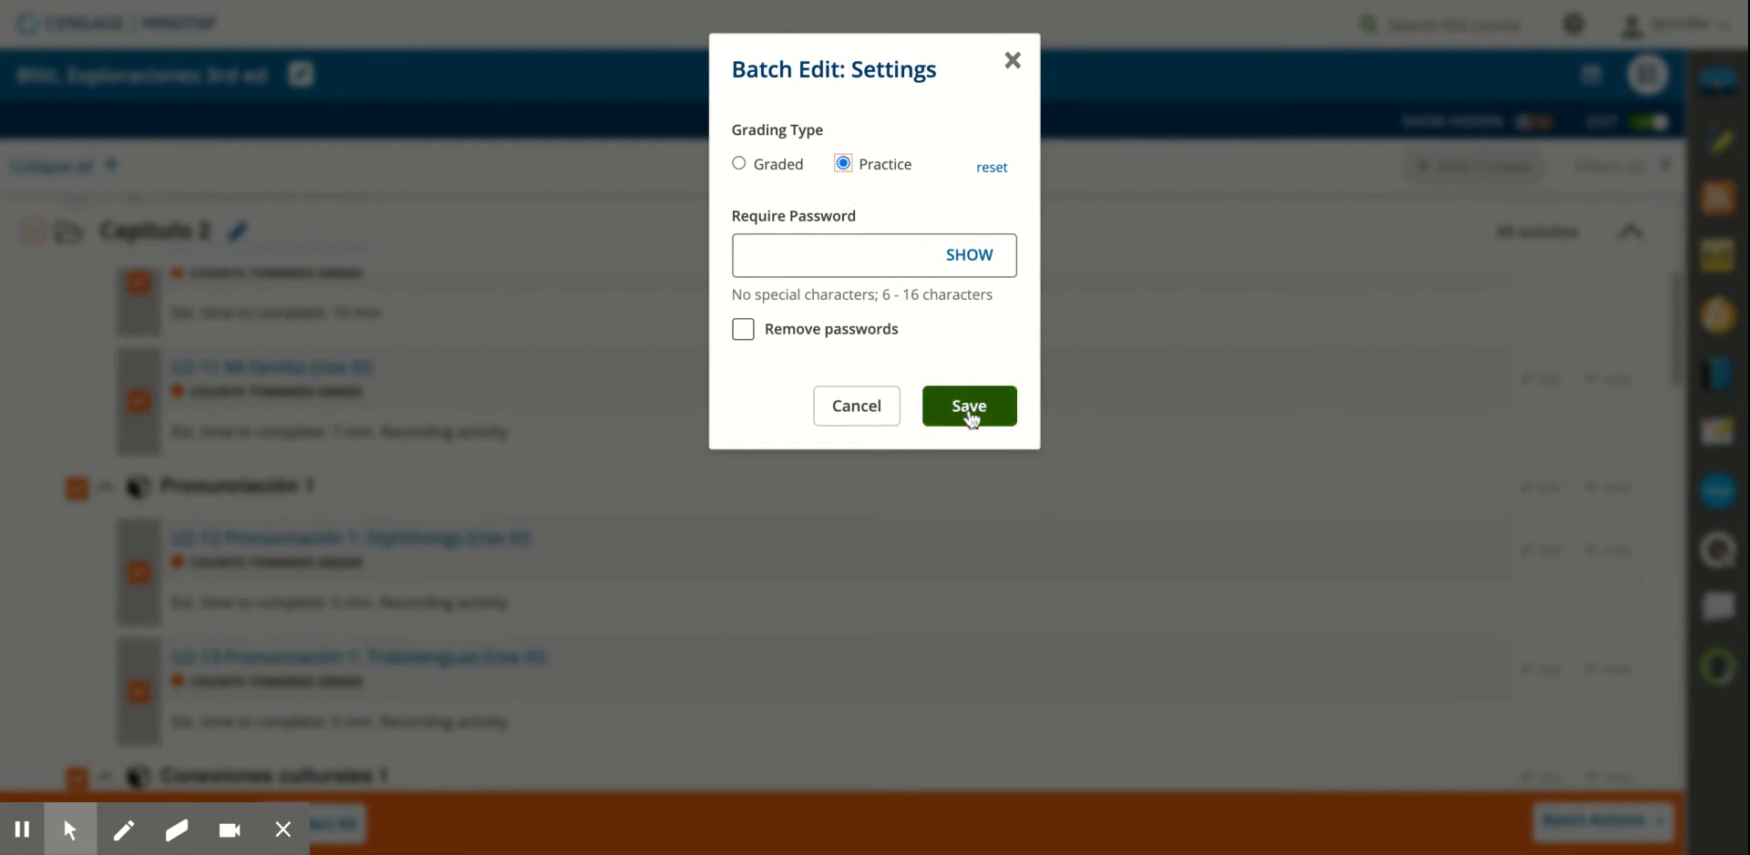
{"action": "left_click", "coordinate": [970, 412]}
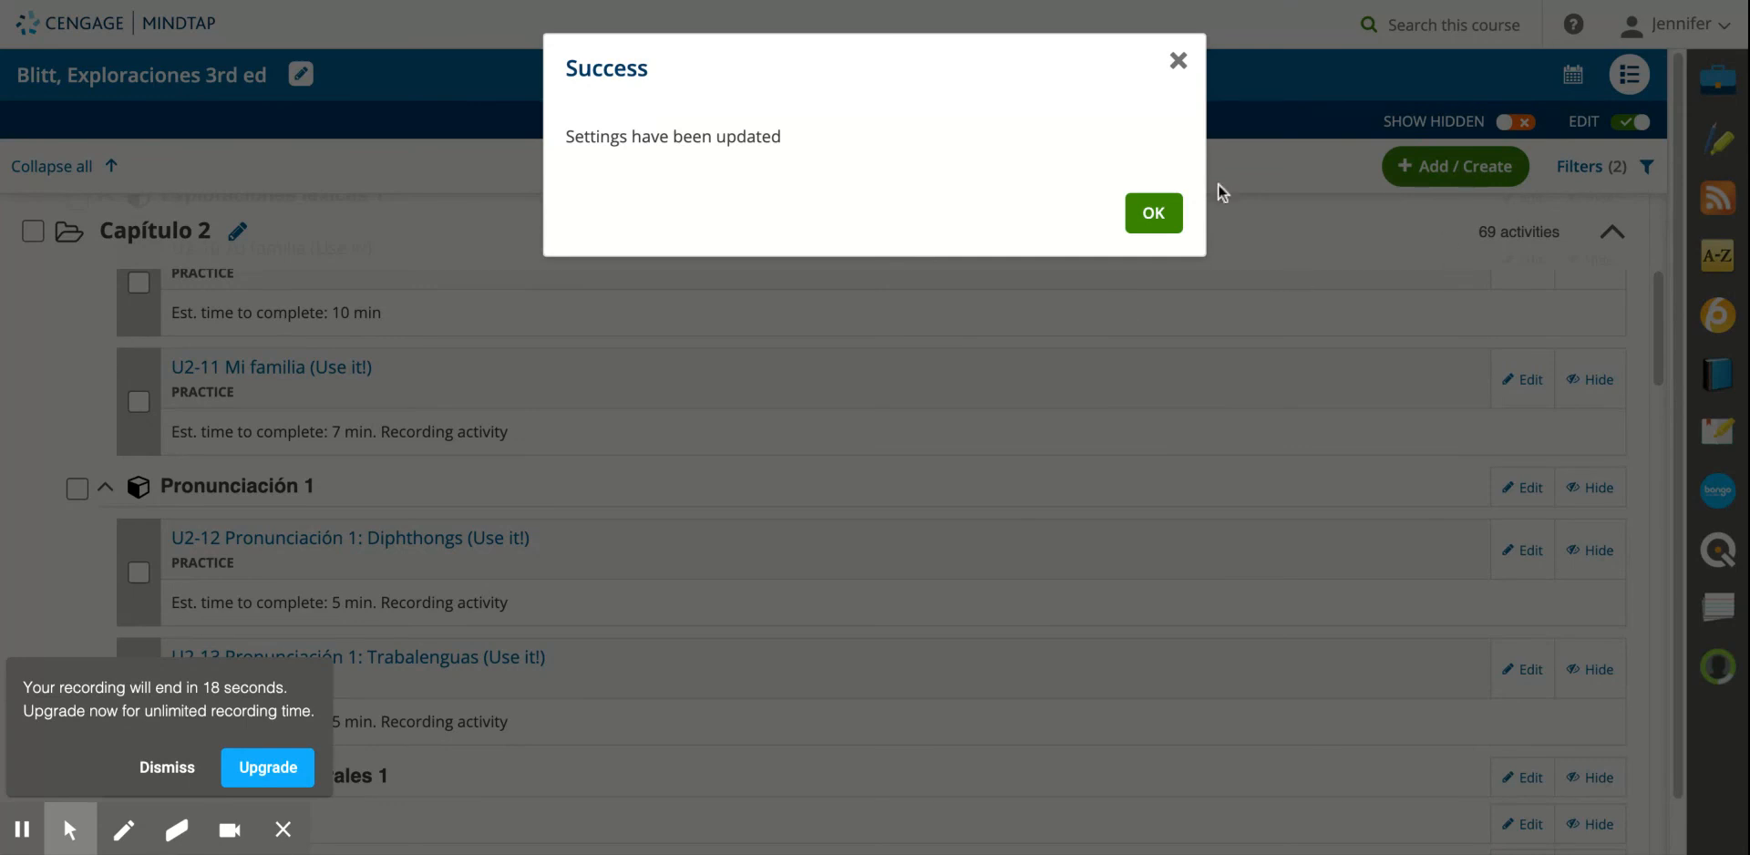
{"action": "left_click", "coordinate": [1154, 213]}
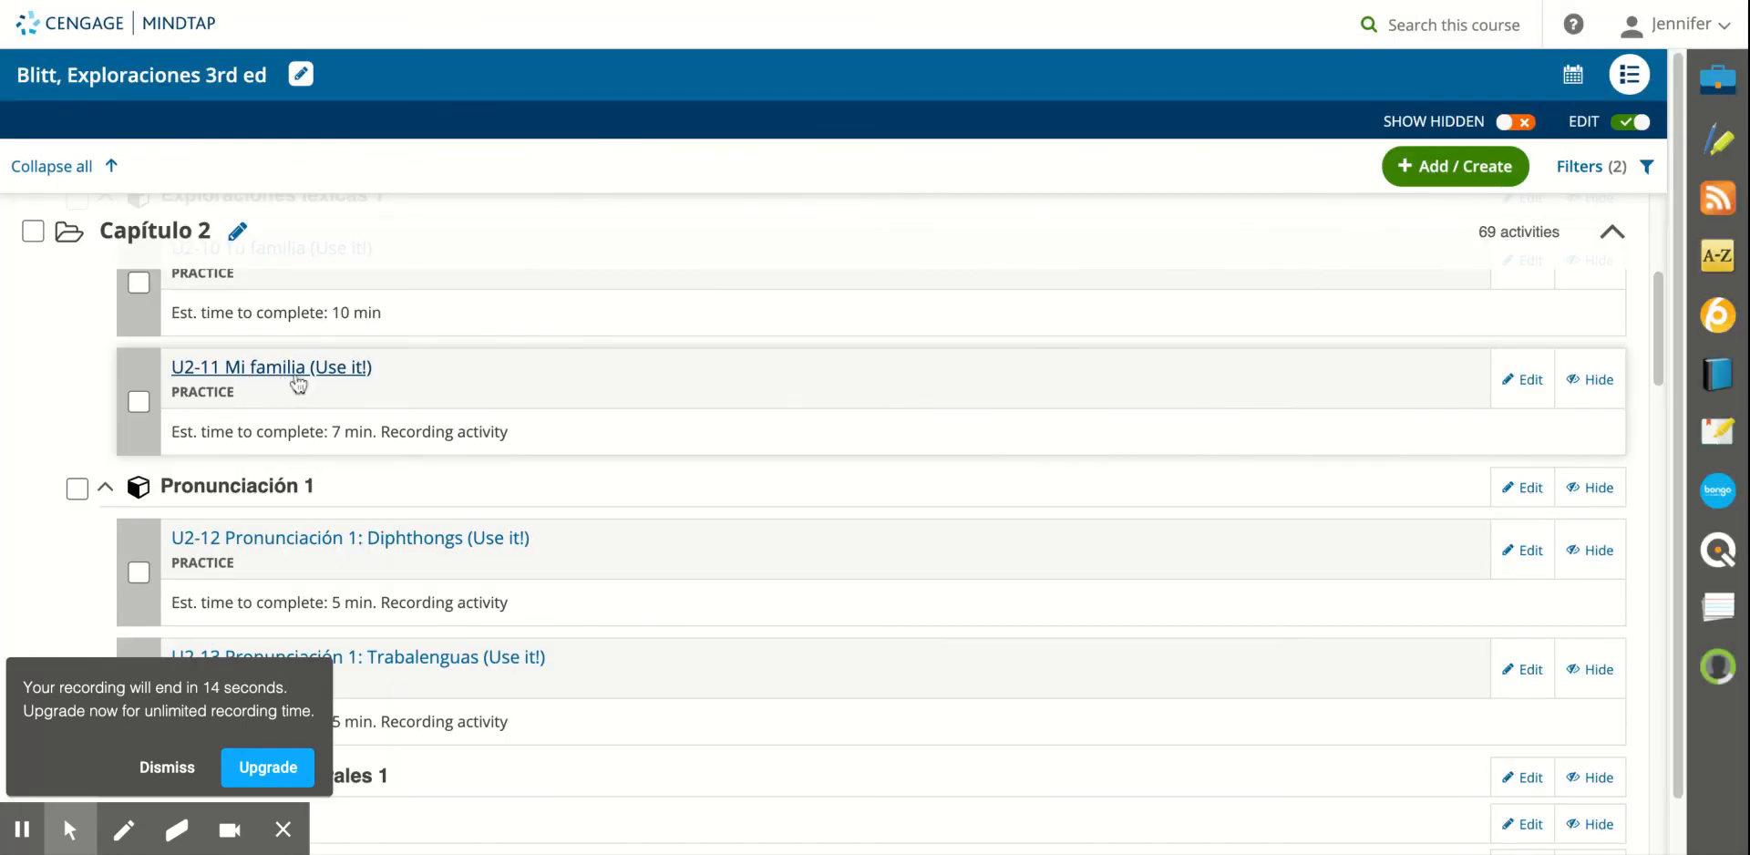
{"action": "left_click", "coordinate": [199, 404]}
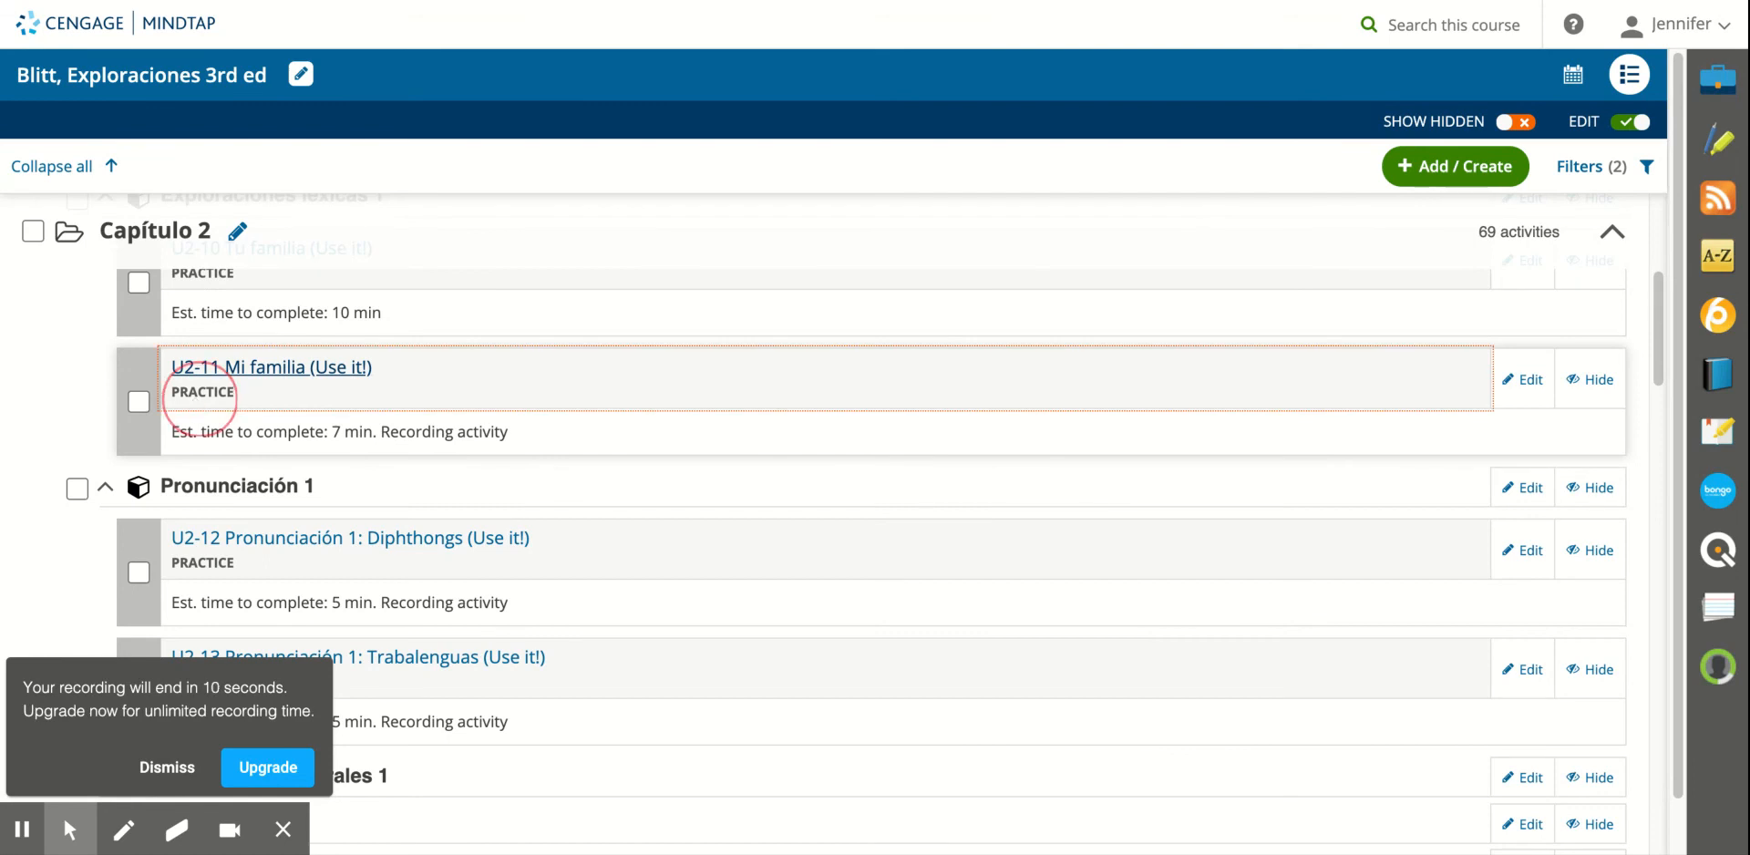
{"action": "left_click_drag", "start_coordinate": [199, 392], "coordinate": [671, 492]}
{"action": "left_click", "coordinate": [672, 488]}
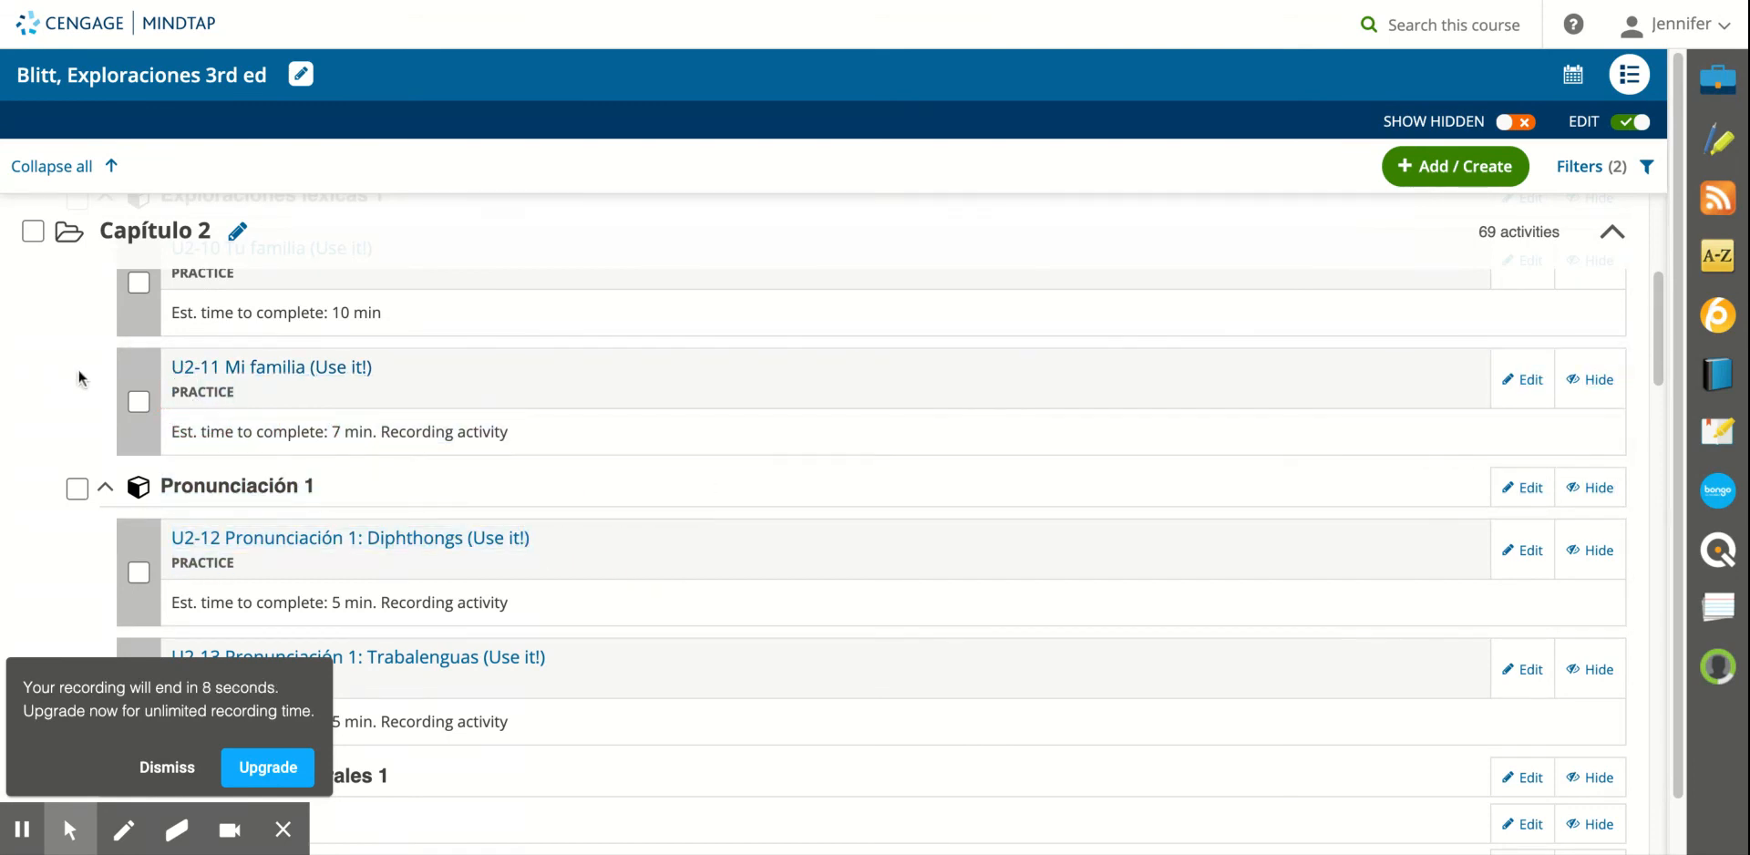